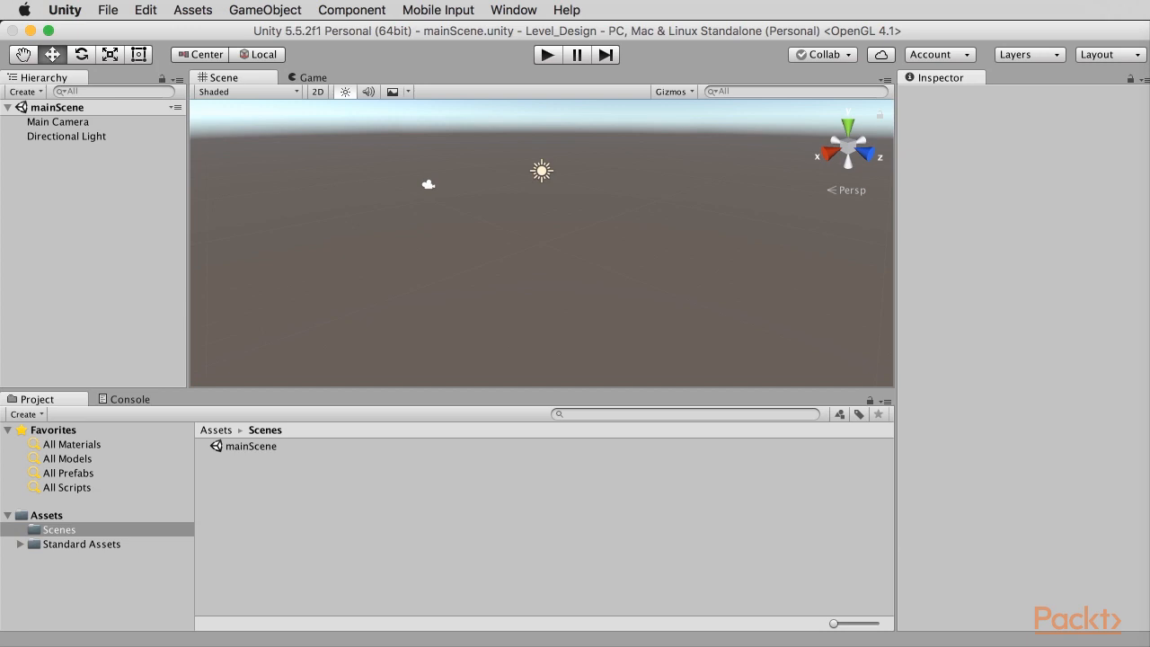
# Review the source FBX models and PNG textures in the Finder's Assets folder, then return to Unity
pyautogui.moveTo(1149, 184); pyautogui.dragTo(622, 137)
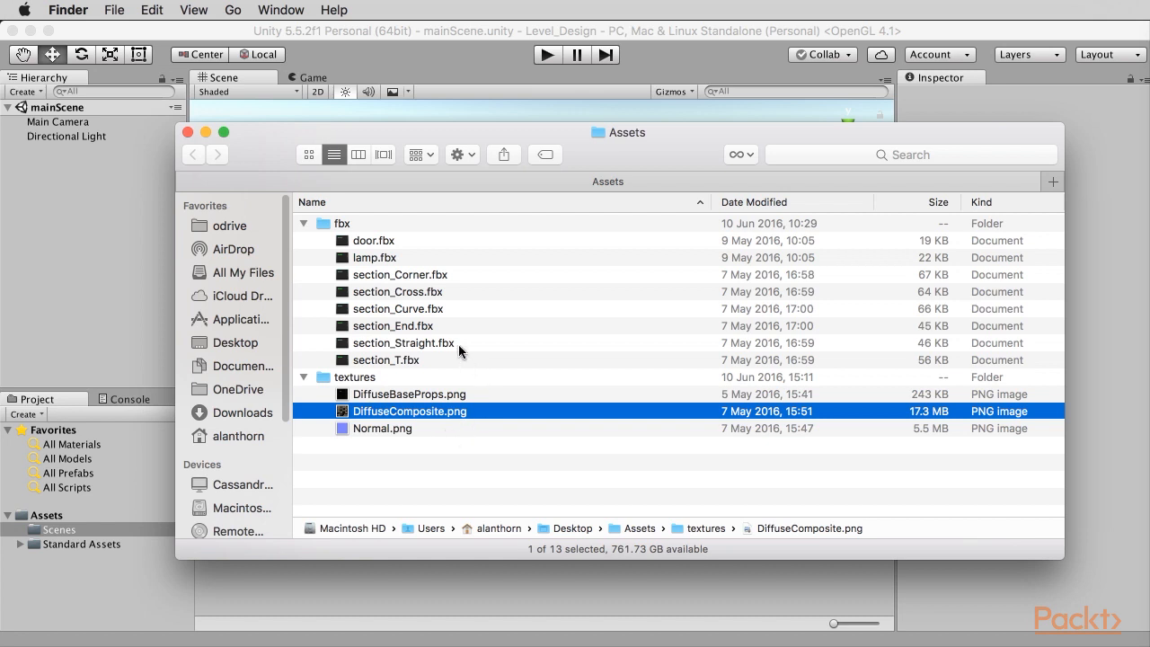
pyautogui.moveTo(585, 134); pyautogui.dragTo(1149, 152)
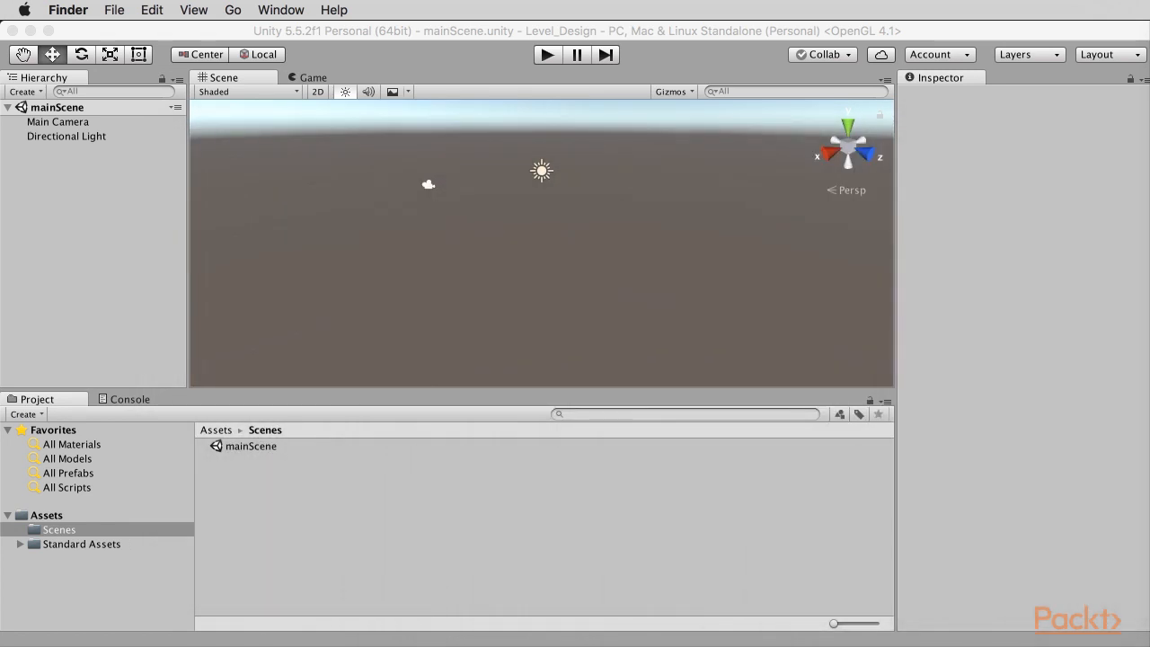
pyautogui.click(960, 193)
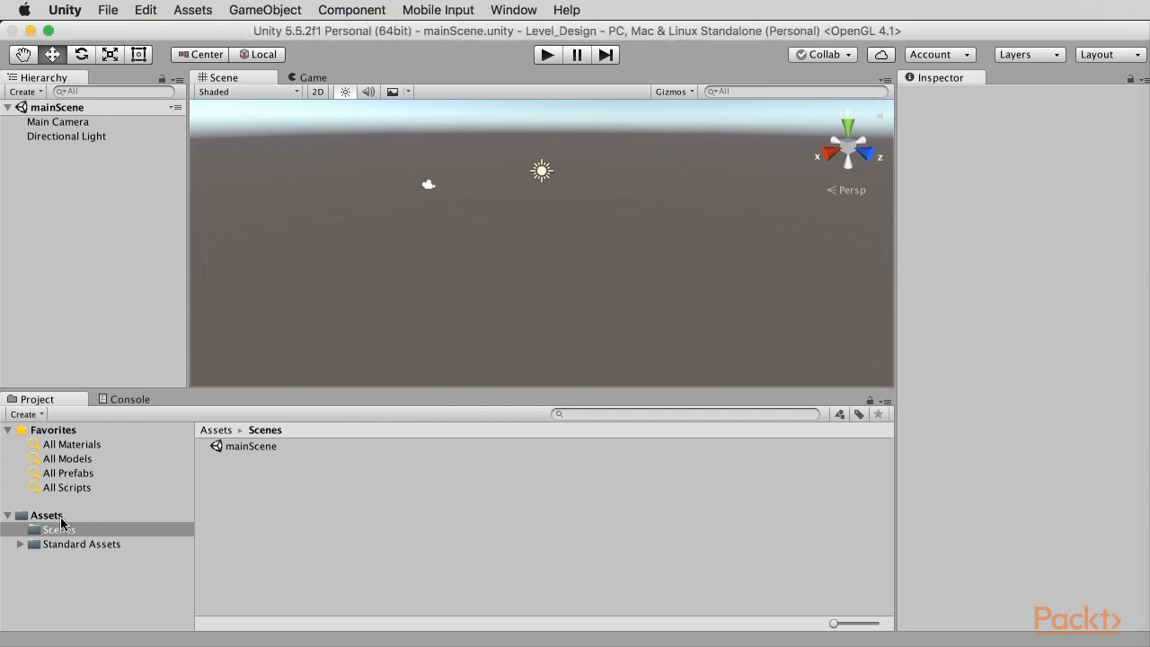
# Show the project's root Assets folder and look through the standard asset packages available for import
pyautogui.click(120, 518)
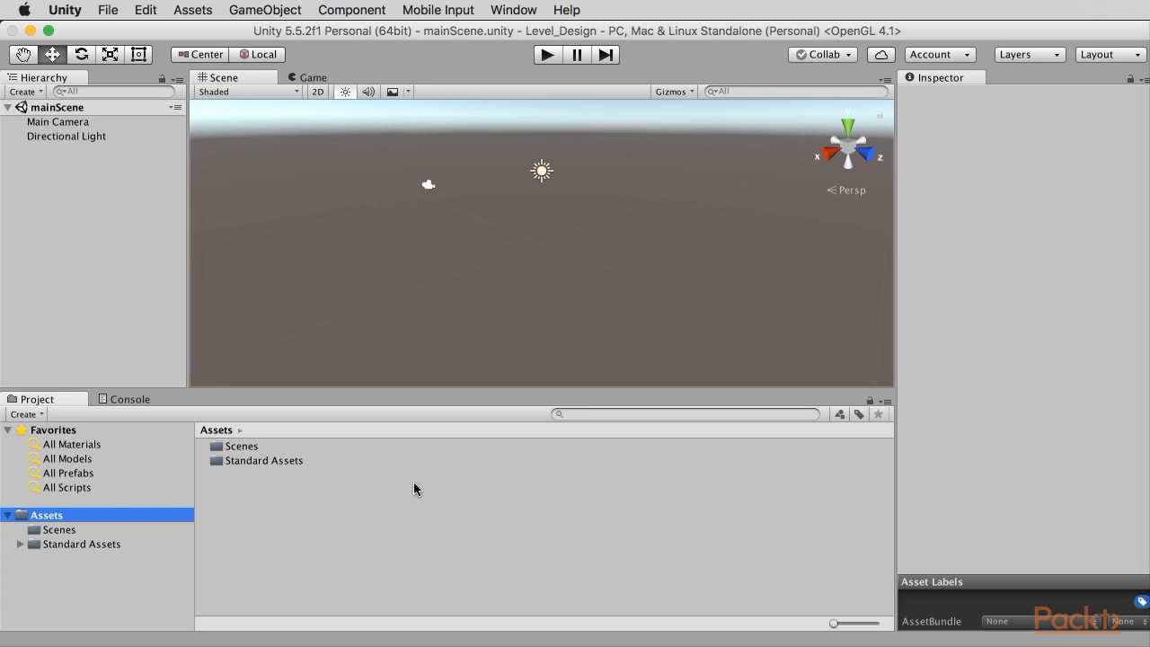
pyautogui.click(193, 11)
pyautogui.moveTo(205, 158)
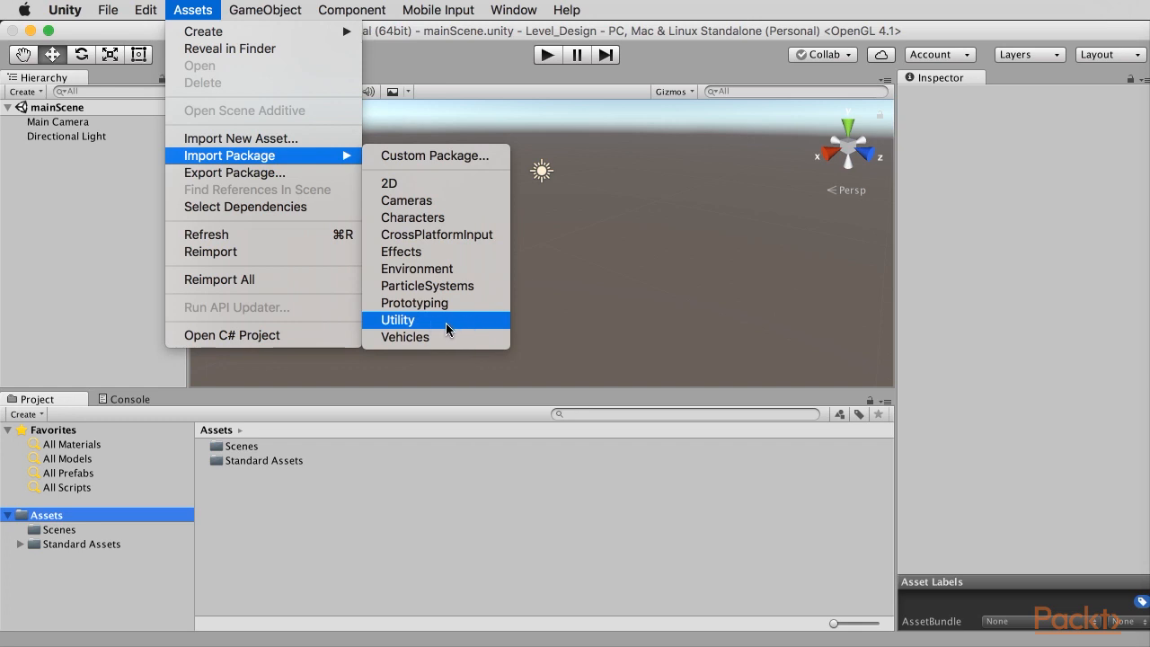
pyautogui.click(469, 321)
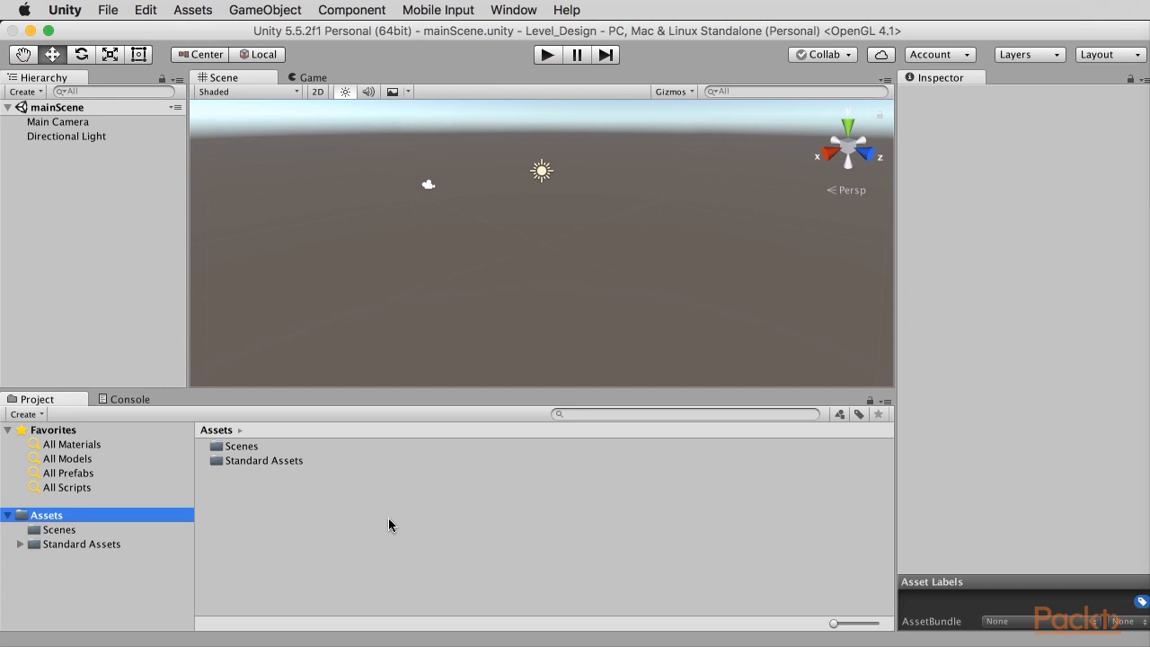
# Create a folder named Meshes in the project's root Assets folder
pyautogui.rightClick(308, 483)
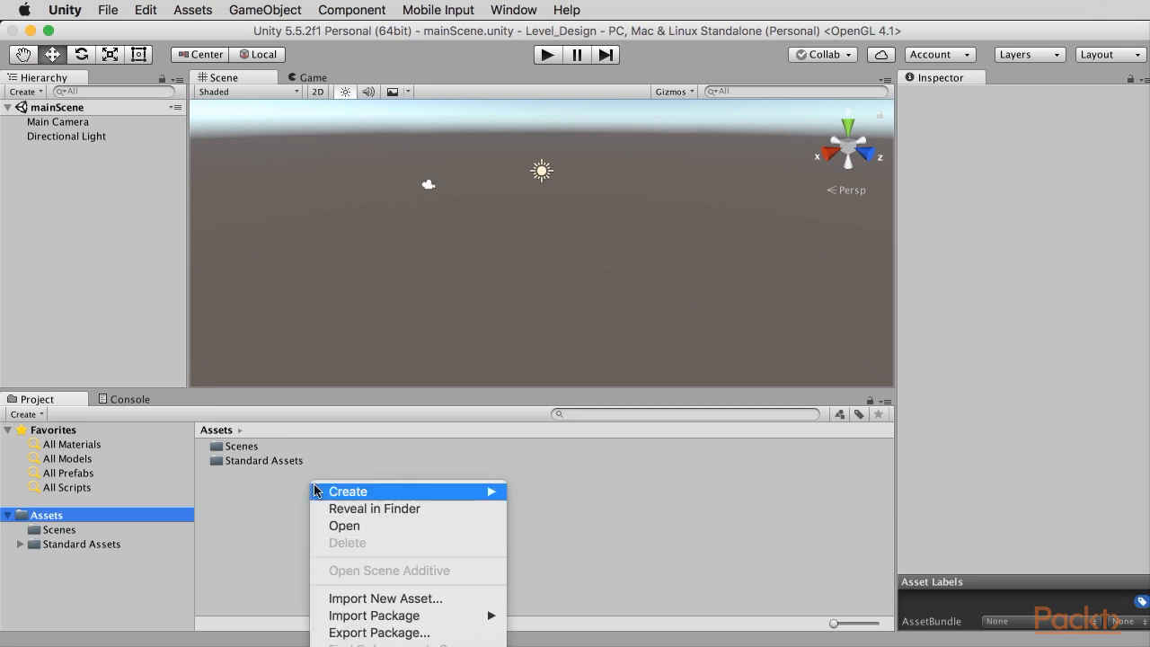
pyautogui.moveTo(344, 491)
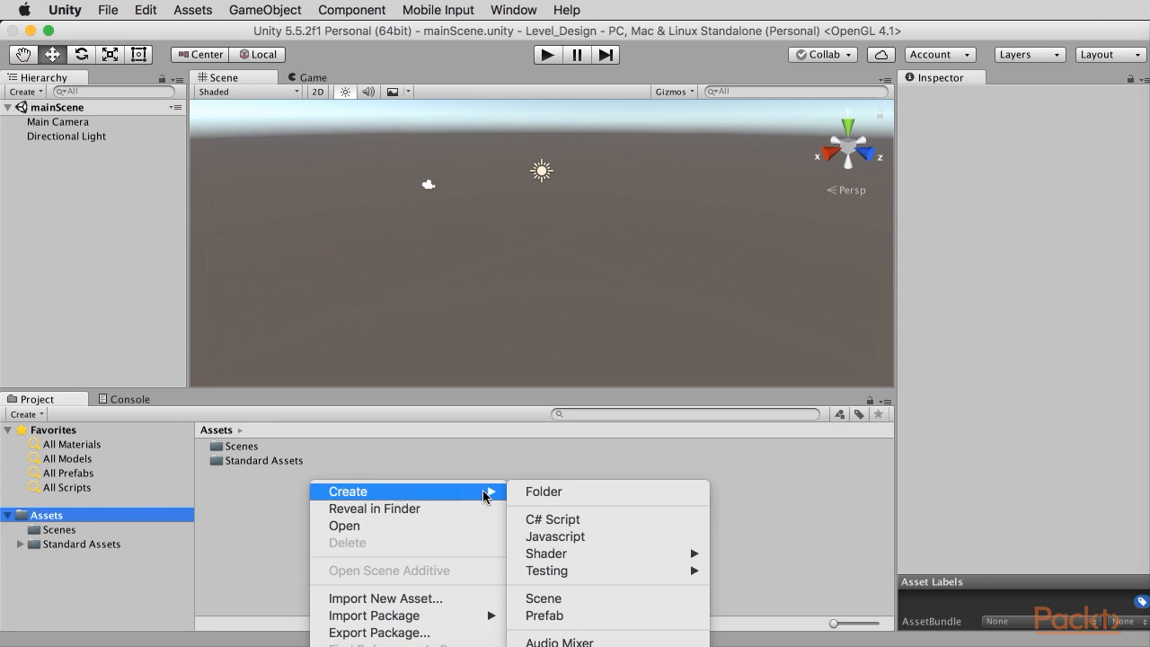
pyautogui.click(548, 492)
pyautogui.write('Meshes')
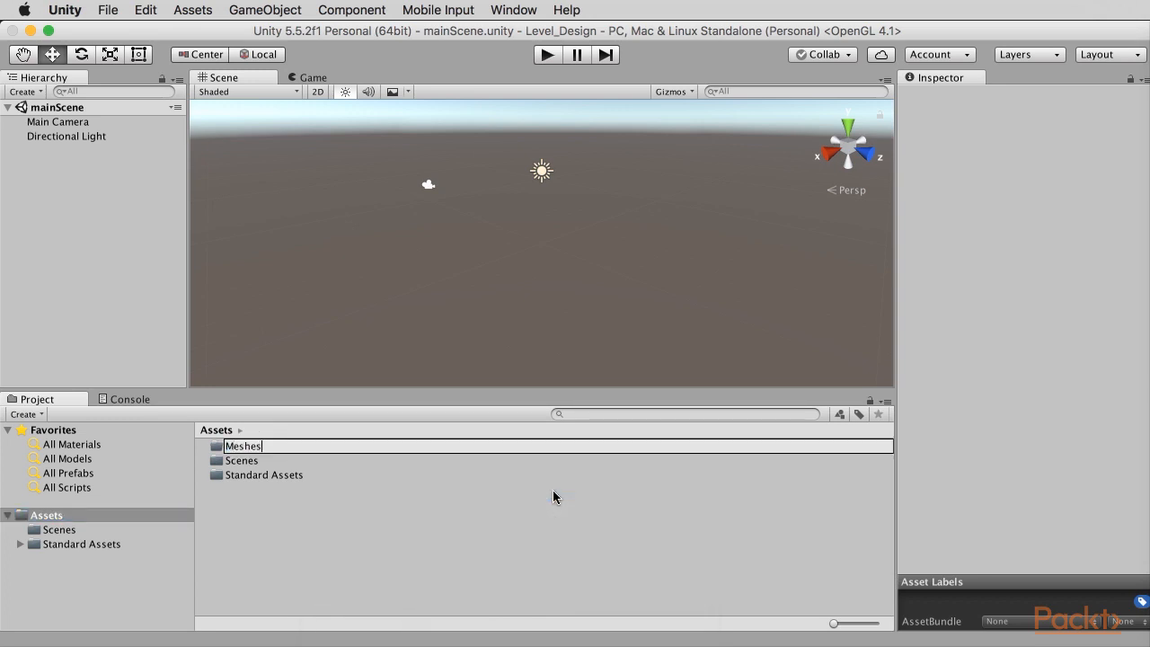
pyautogui.press('Return')
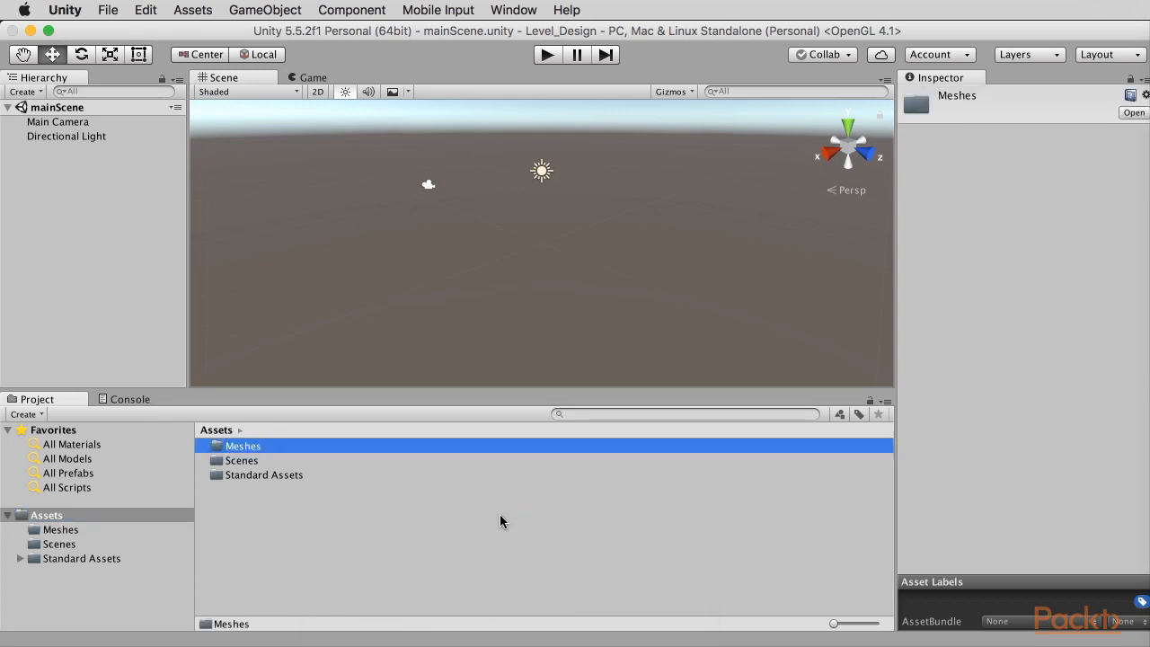
# Create a folder named Materials in the project's root Assets folder
pyautogui.rightClick(296, 512)
pyautogui.moveTo(355, 522)
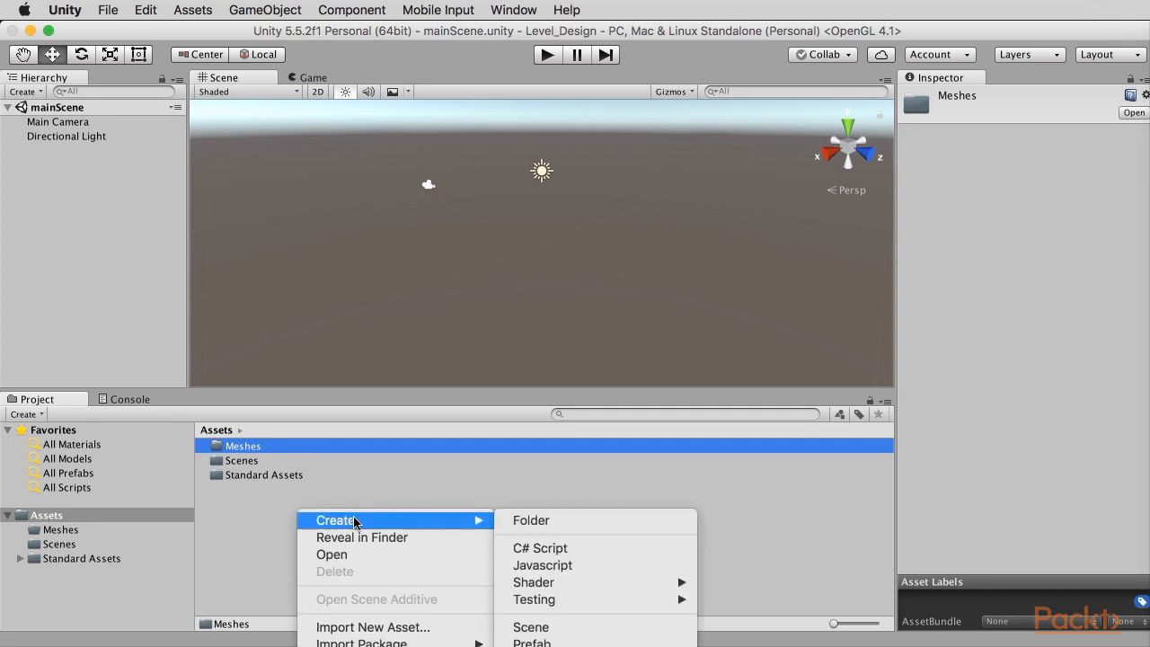
pyautogui.click(515, 521)
pyautogui.write('Materials')
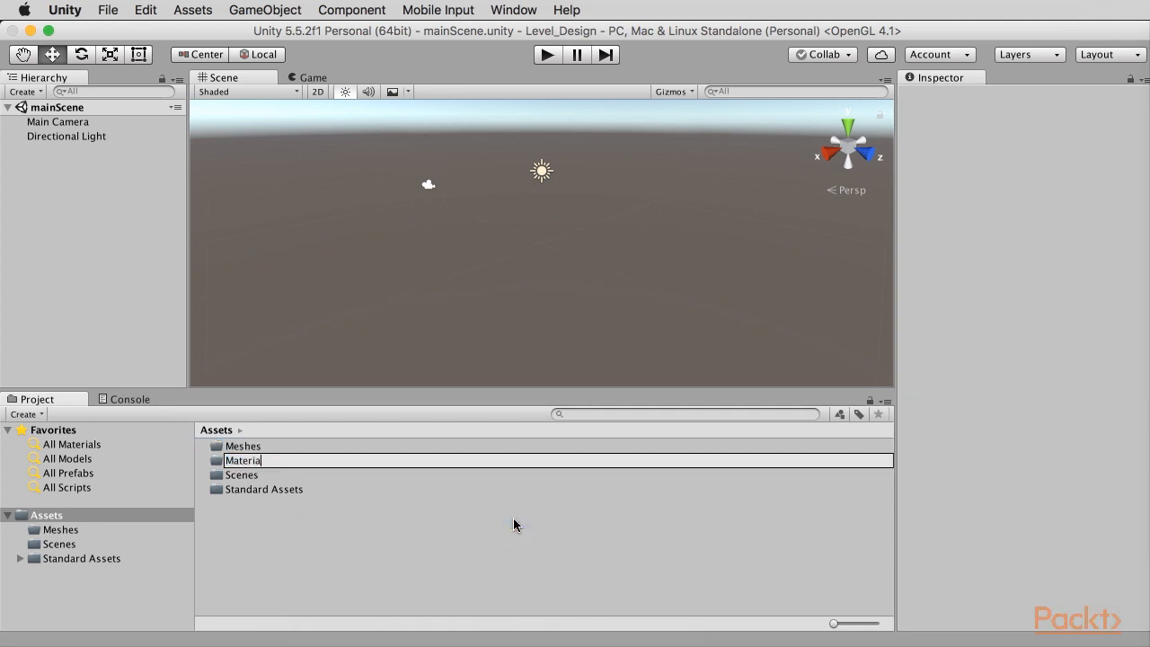
pyautogui.press('Return')
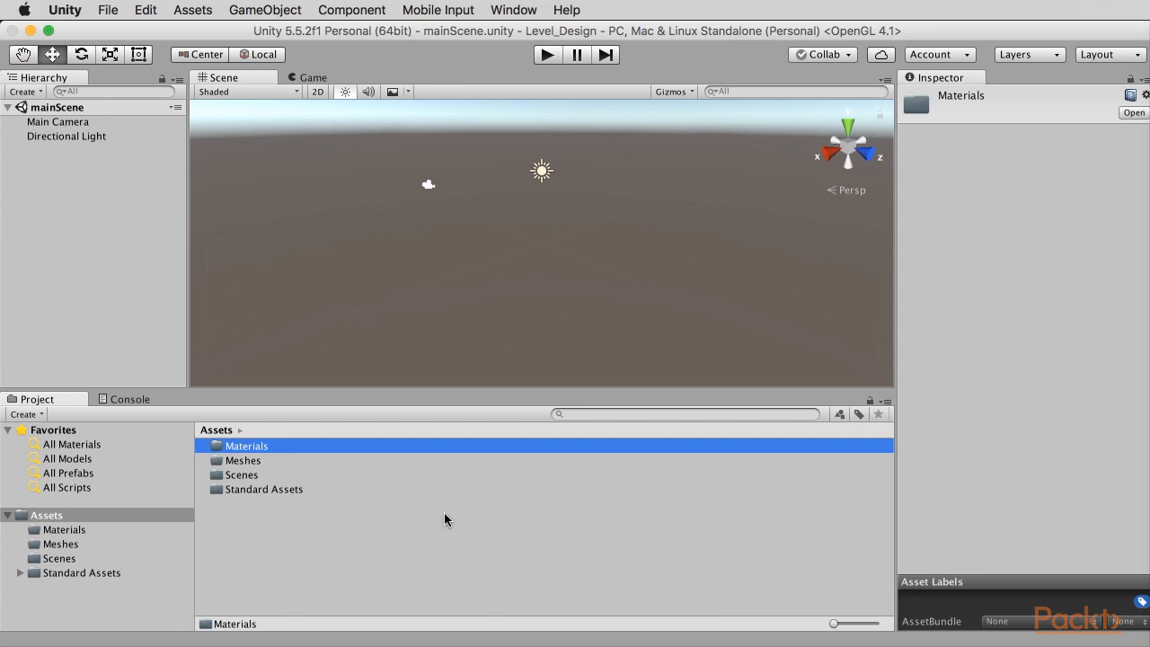
# Import the six section FBX files, from section_Corner.fbx through section_T.fbx, from the Finder into the Meshes folder
pyautogui.click(247, 460)
pyautogui.doubleClick(291, 462)
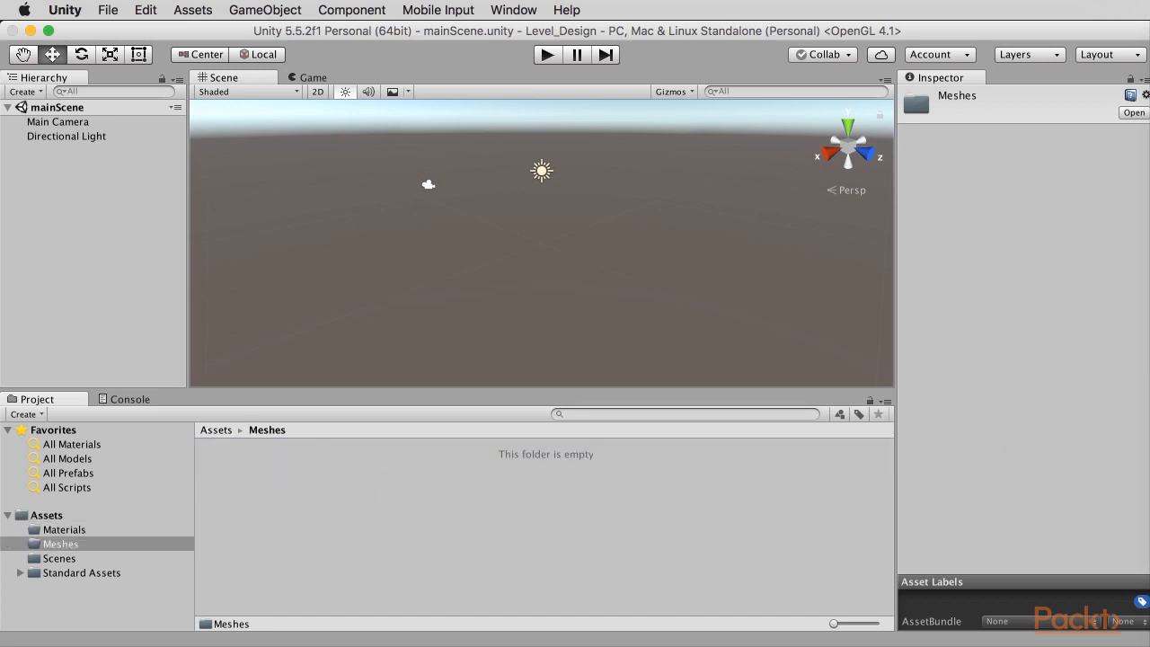
pyautogui.moveTo(1149, 170); pyautogui.dragTo(539, 109)
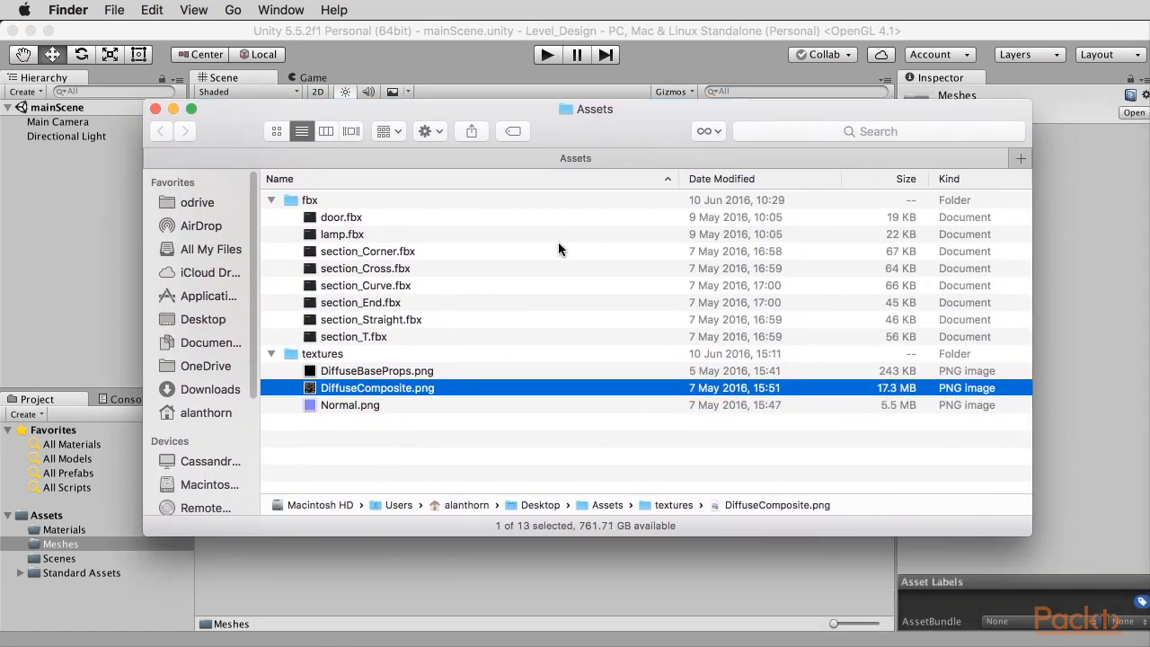
pyautogui.click(355, 254)
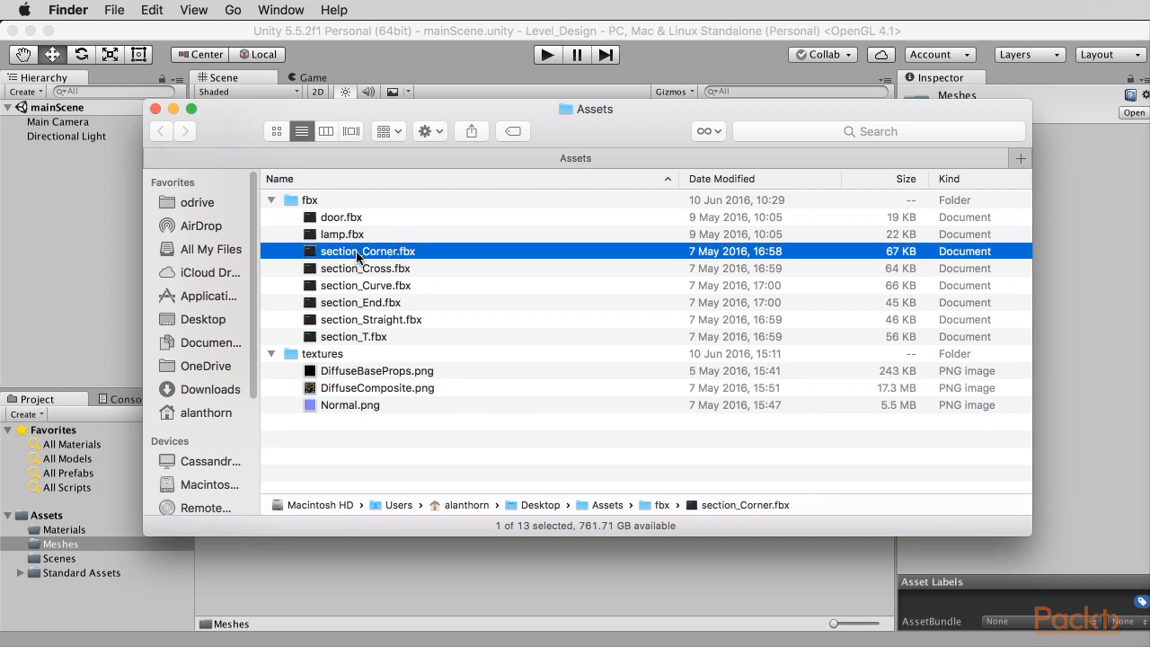
pyautogui.keyDown('shift'); pyautogui.click(352, 337); pyautogui.keyUp('shift')
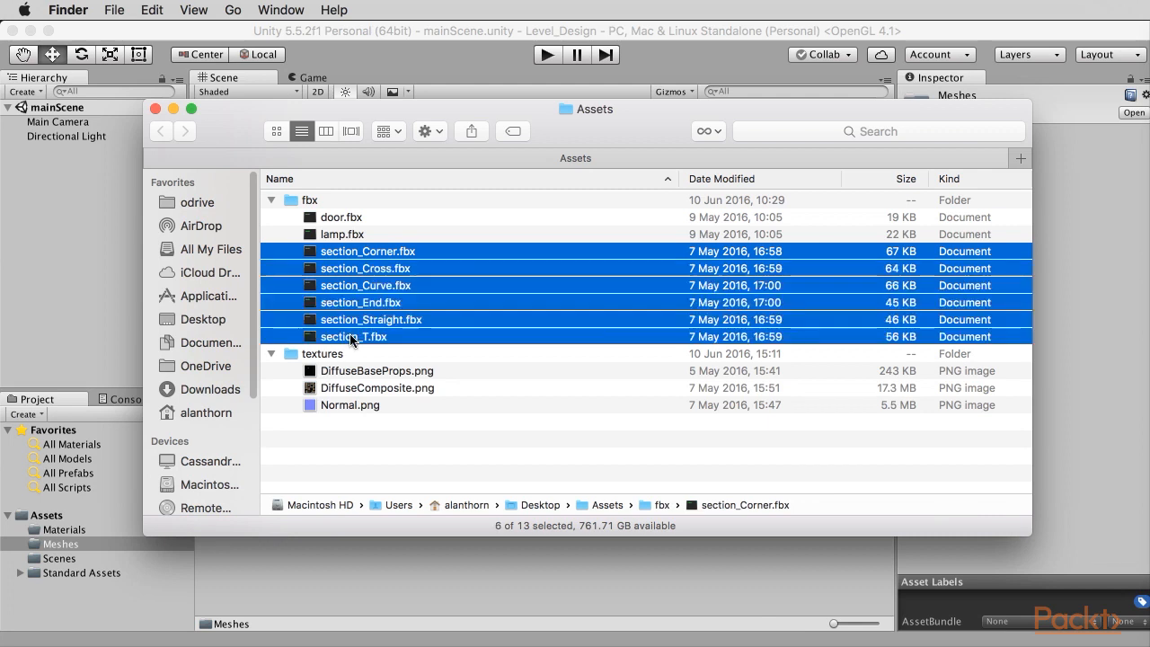
pyautogui.moveTo(573, 132); pyautogui.dragTo(411, 462)
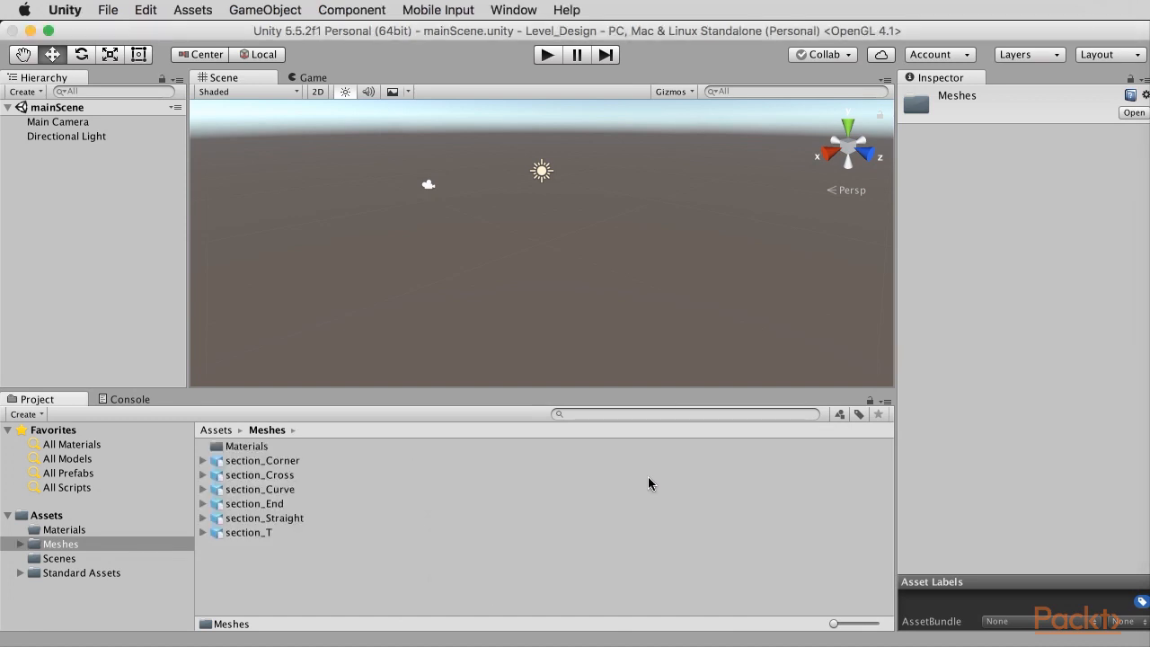
# Move the DiffuseBase and DiffuseBaseProps materials from the Materials subfolder of Meshes into the top-level Materials folder
pyautogui.doubleClick(256, 448)
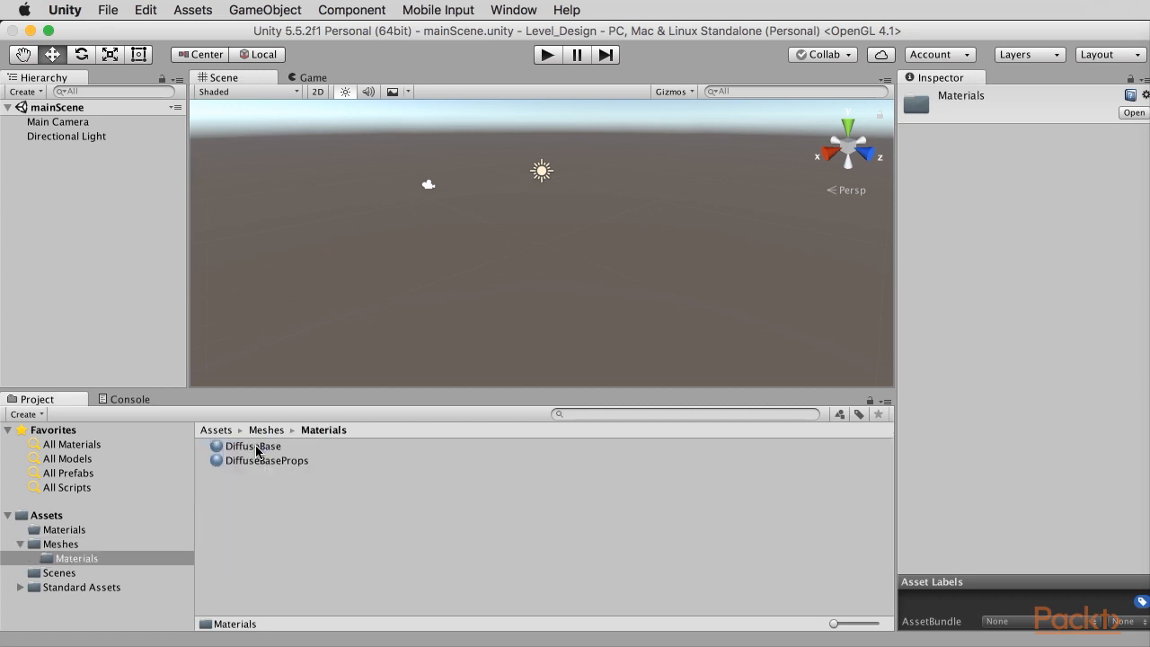
pyautogui.click(270, 450)
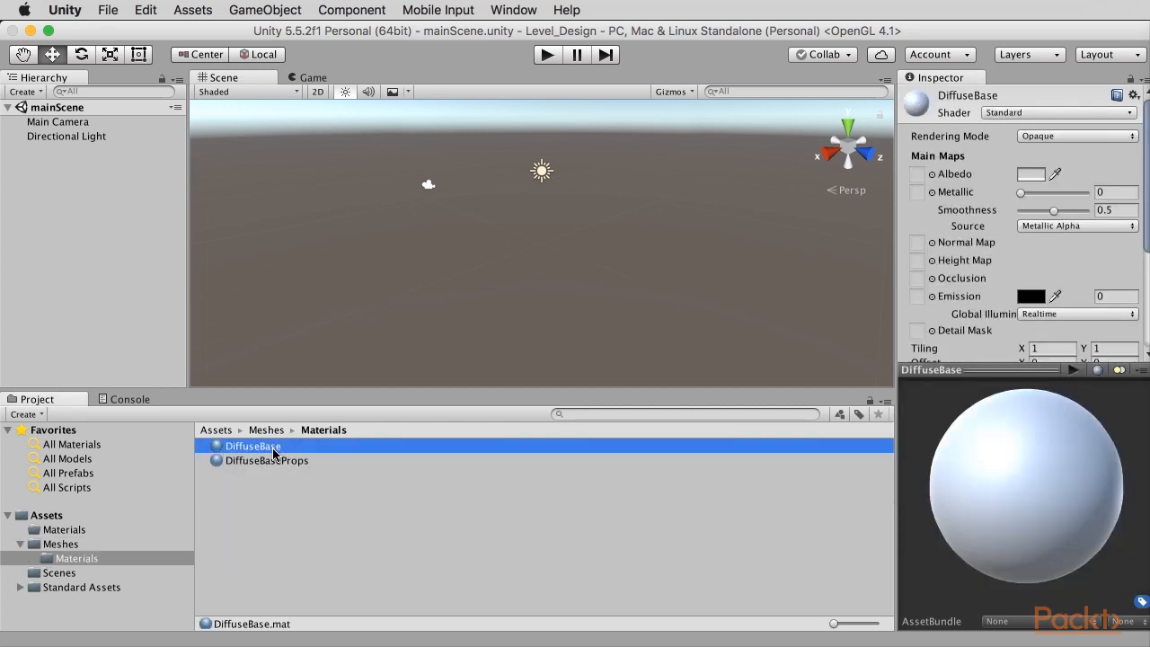
pyautogui.keyDown('shift'); pyautogui.click(294, 461); pyautogui.keyUp('shift')
pyautogui.moveTo(289, 464); pyautogui.dragTo(72, 536)
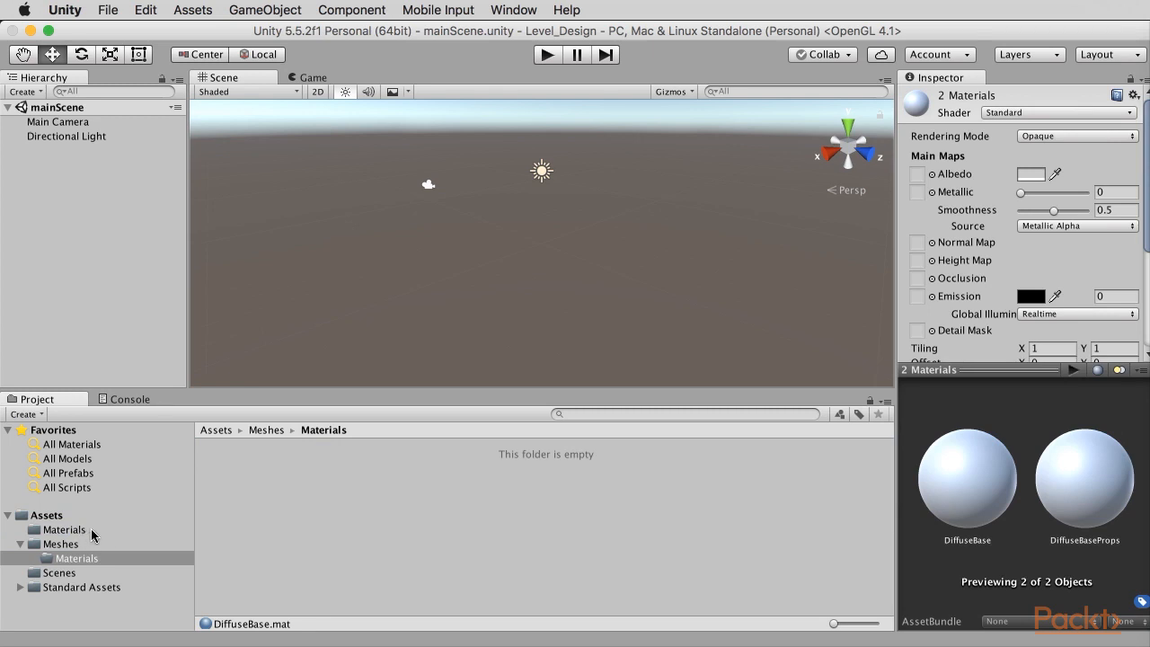
# Delete the empty Materials subfolder inside the Meshes folder
pyautogui.rightClick(96, 560)
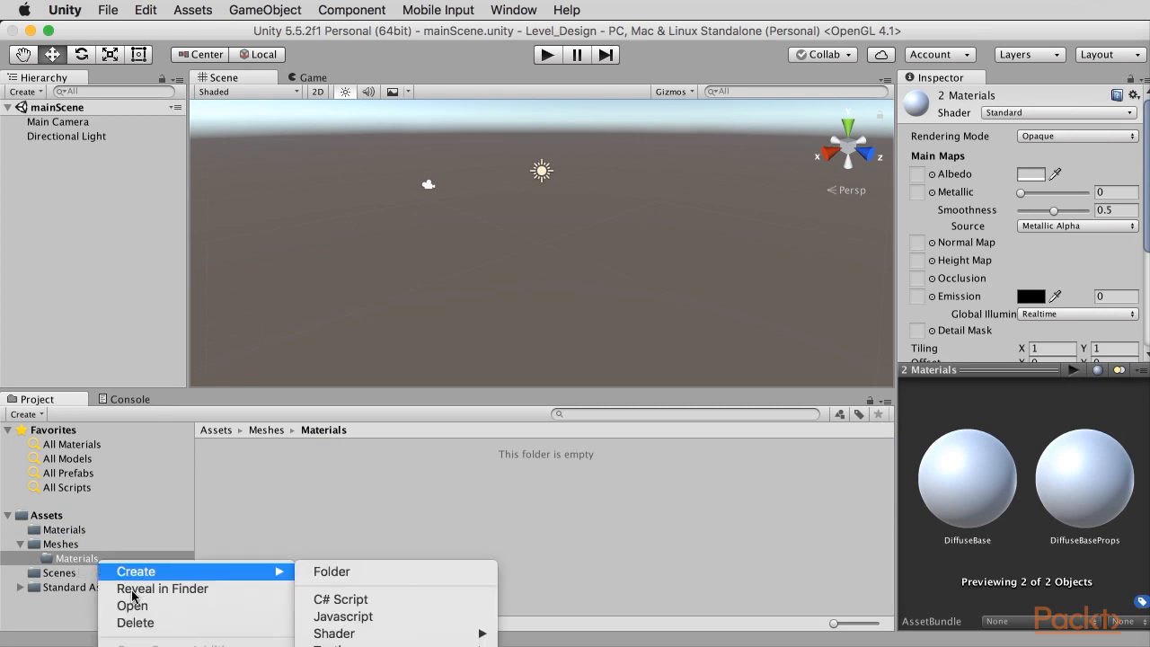
pyautogui.click(169, 625)
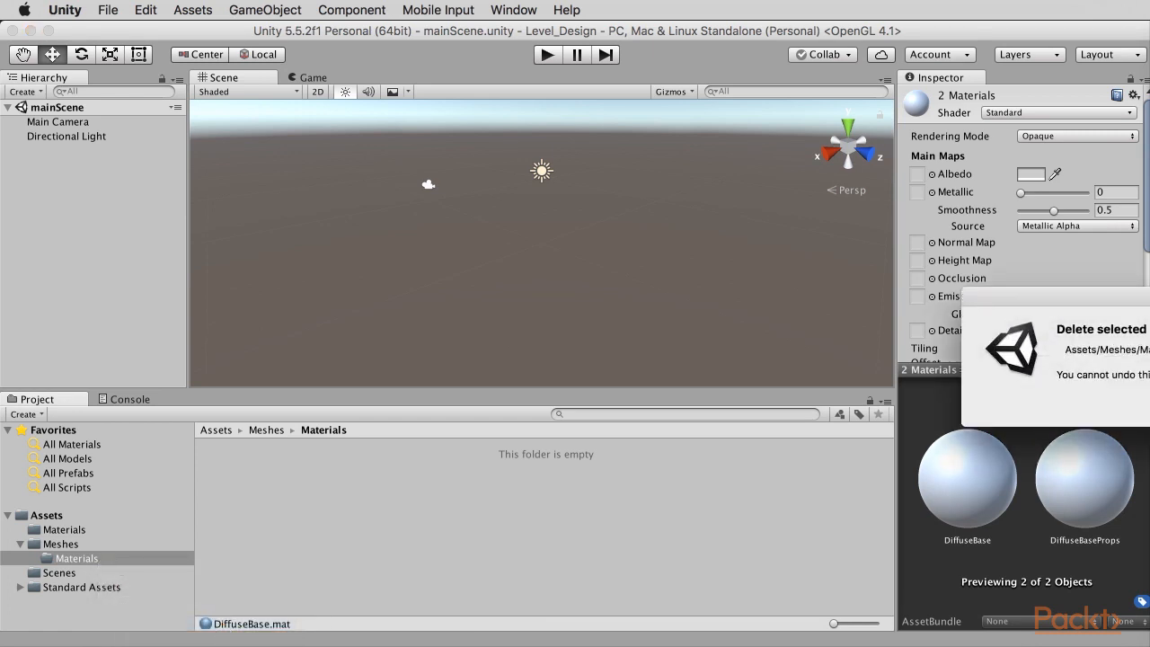
pyautogui.click(1148, 404)
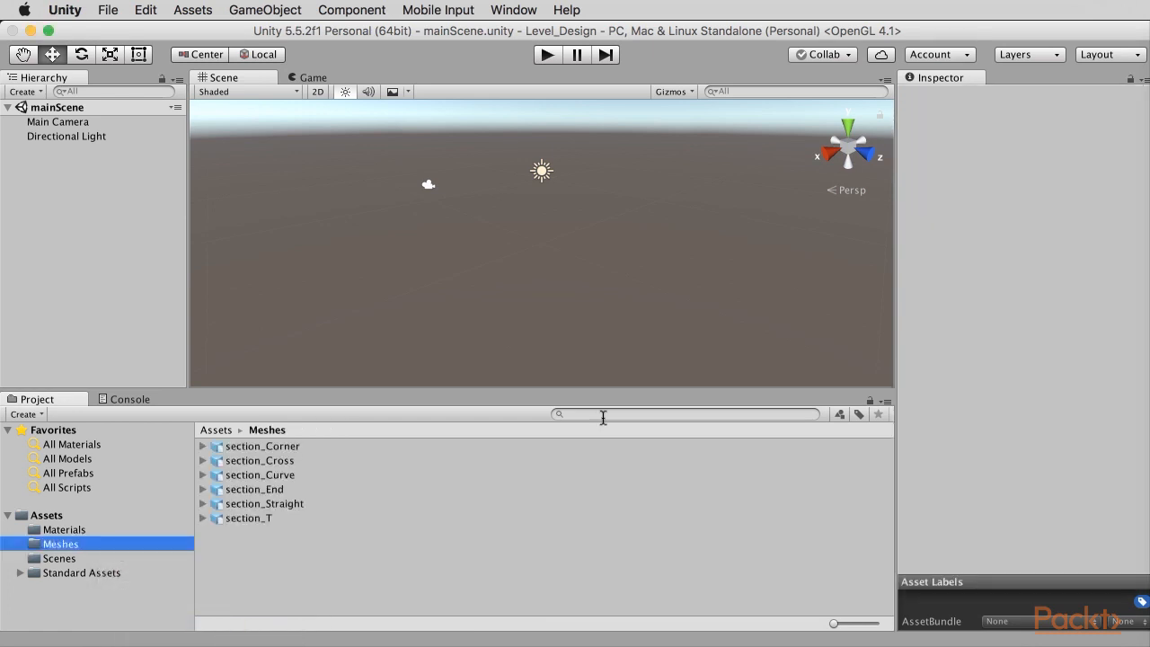
# Import the DiffuseBaseProps, DiffuseComposite and Normal PNG textures from the Finder into the top-level Materials folder
pyautogui.click(97, 530)
pyautogui.click(289, 493)
pyautogui.press('super+a')
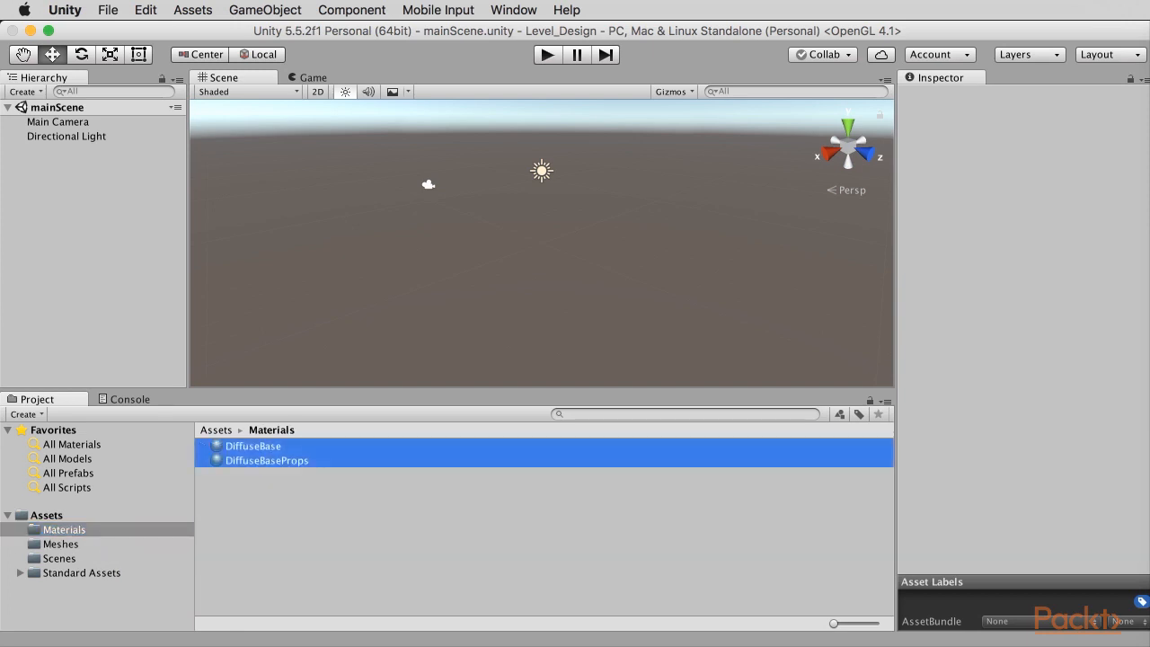
pyautogui.press('super+Tab')
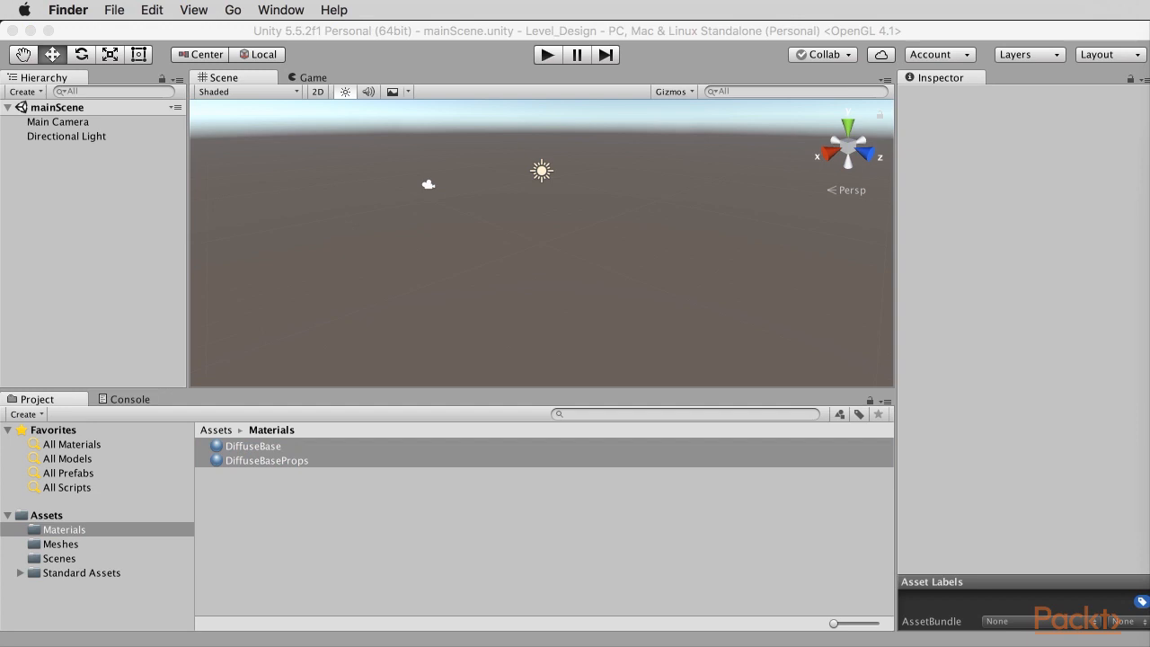
pyautogui.moveTo(908, 512); pyautogui.dragTo(349, 519)
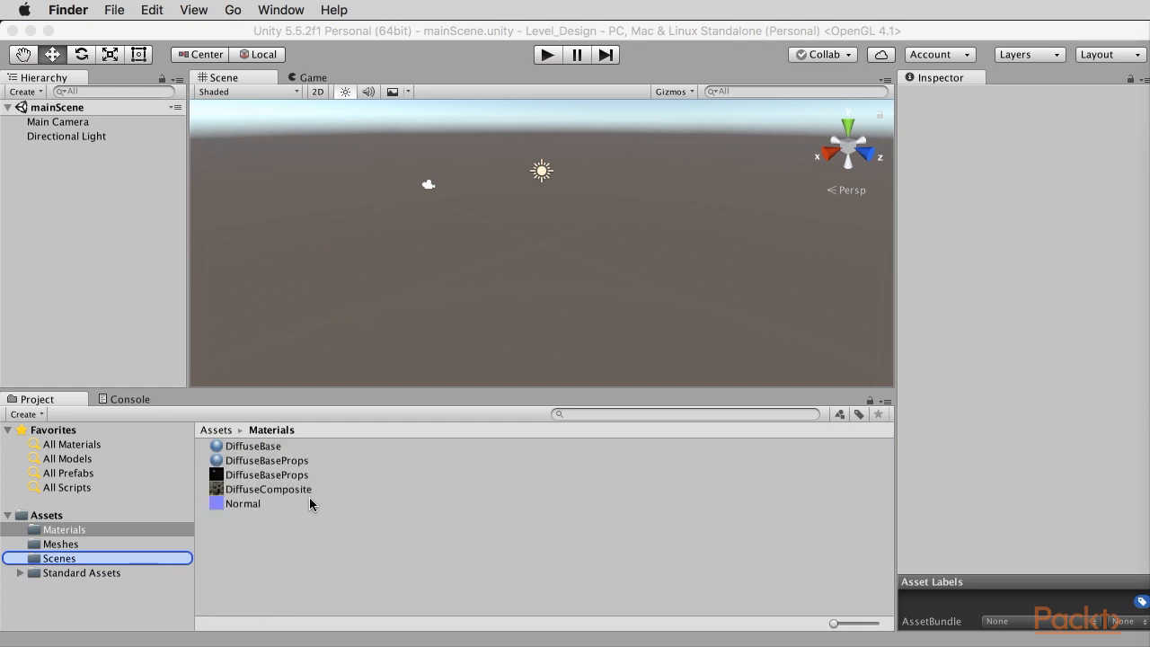
# Assign the DiffuseComposite texture as the Albedo map of the DiffuseBase material
pyautogui.click(260, 449)
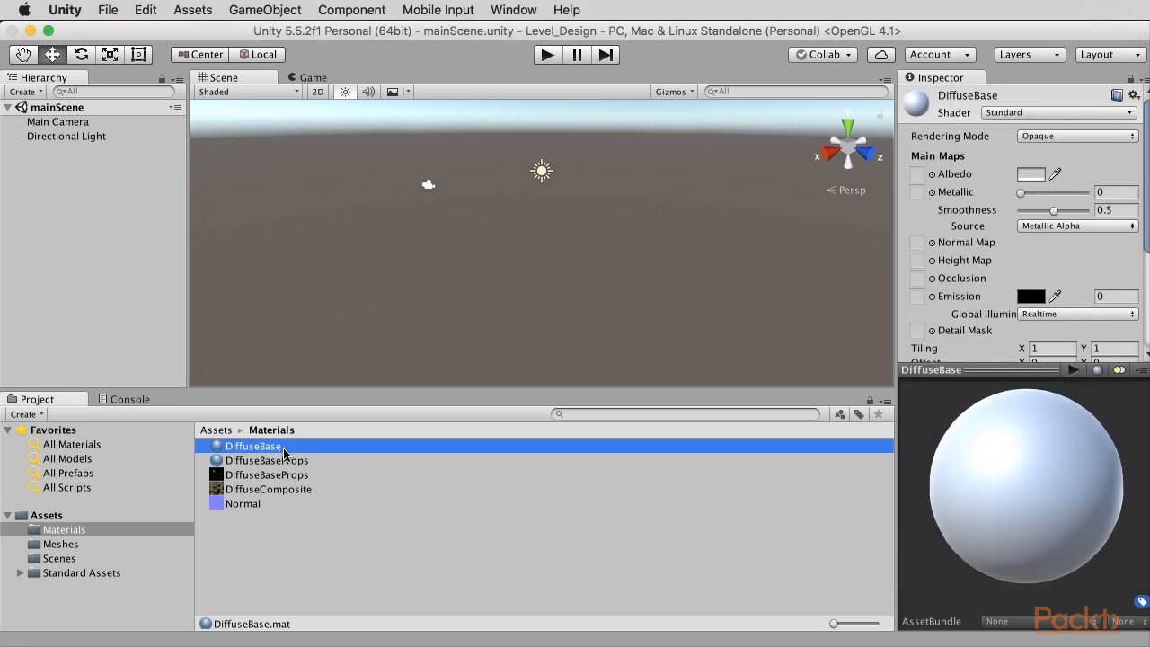
pyautogui.moveTo(976, 495); pyautogui.dragTo(1032, 505)
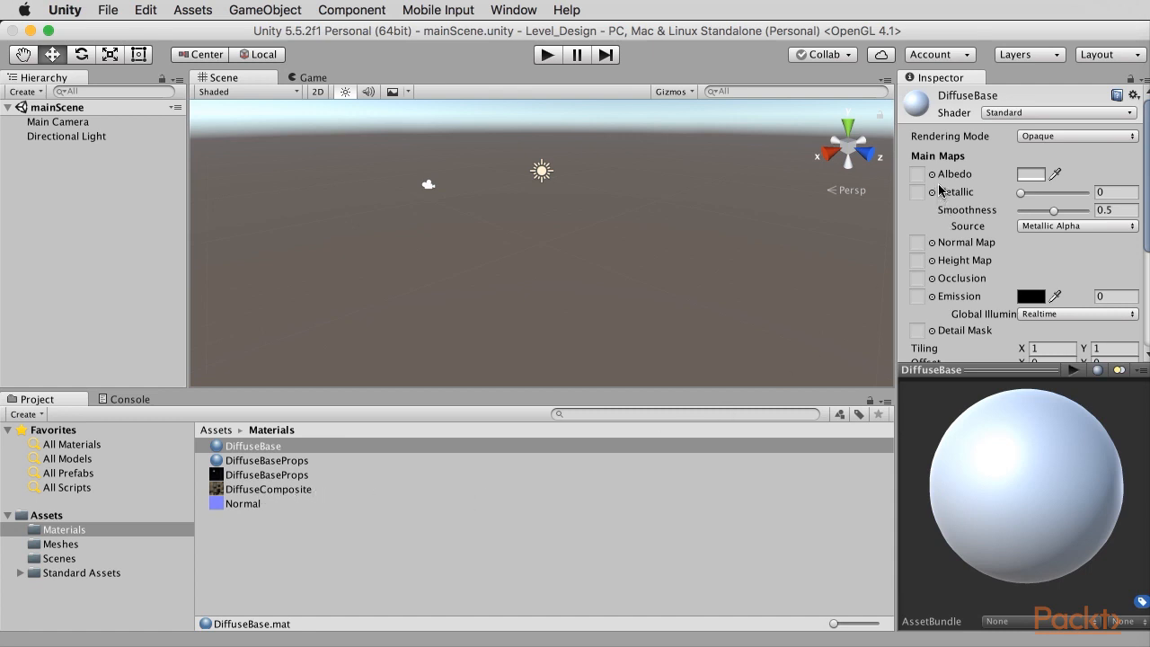
pyautogui.scroll(-1, 938, 184)
pyautogui.click(932, 156)
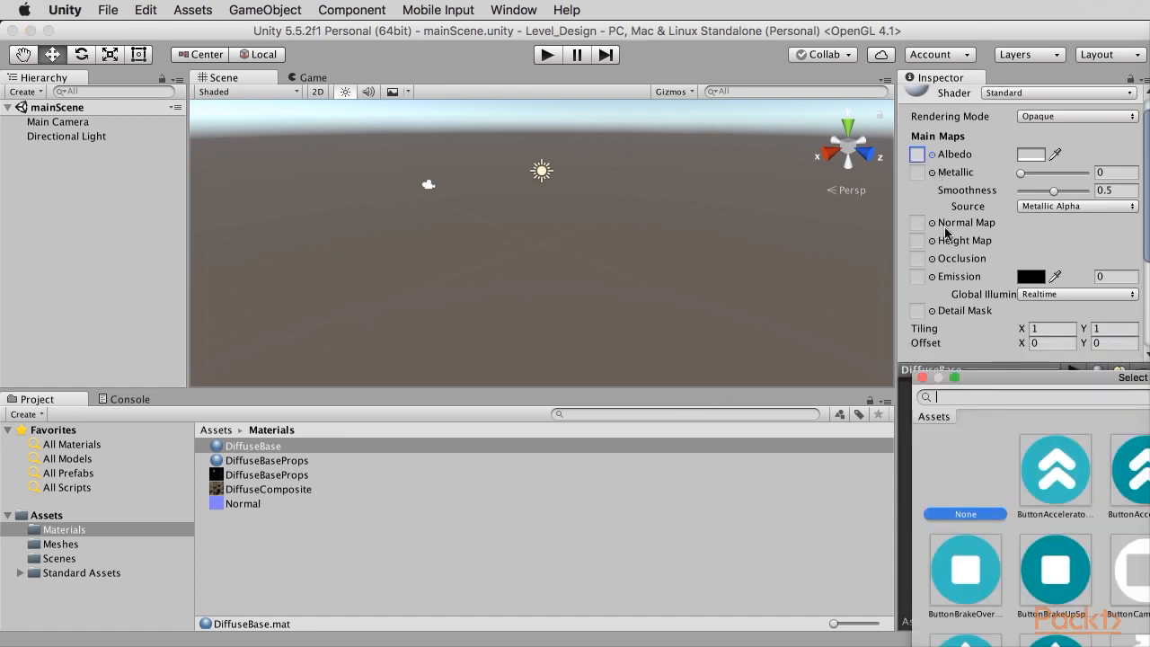
pyautogui.moveTo(1074, 375); pyautogui.dragTo(580, 110)
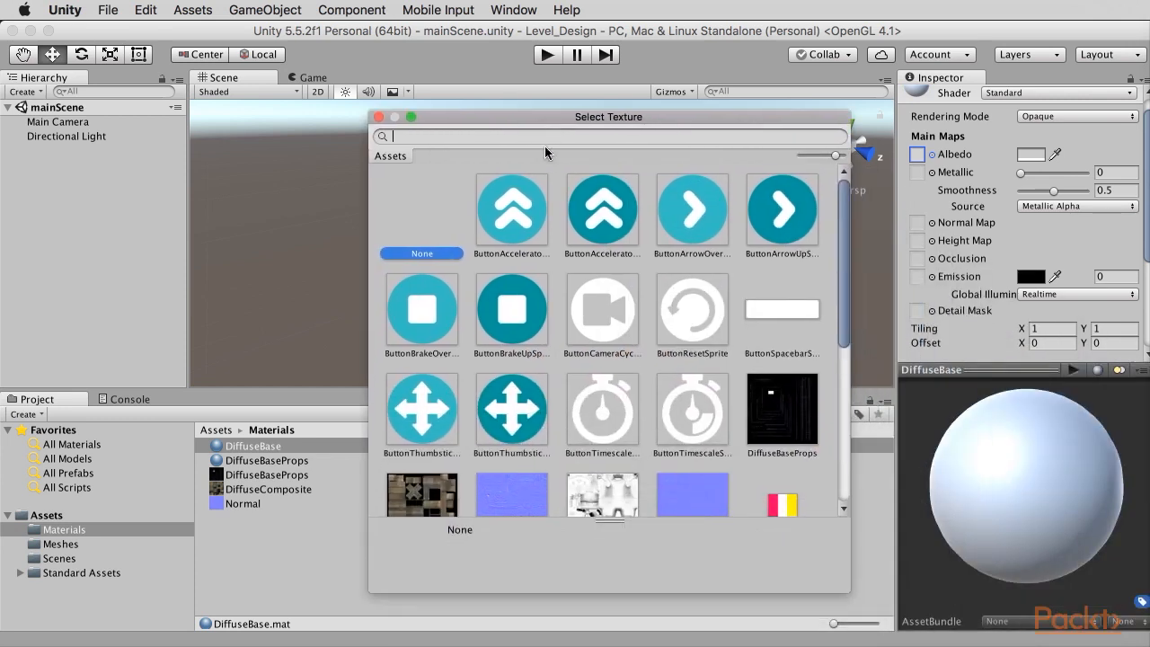
pyautogui.scroll(-2, 558, 283)
pyautogui.scroll(-1, 557, 283)
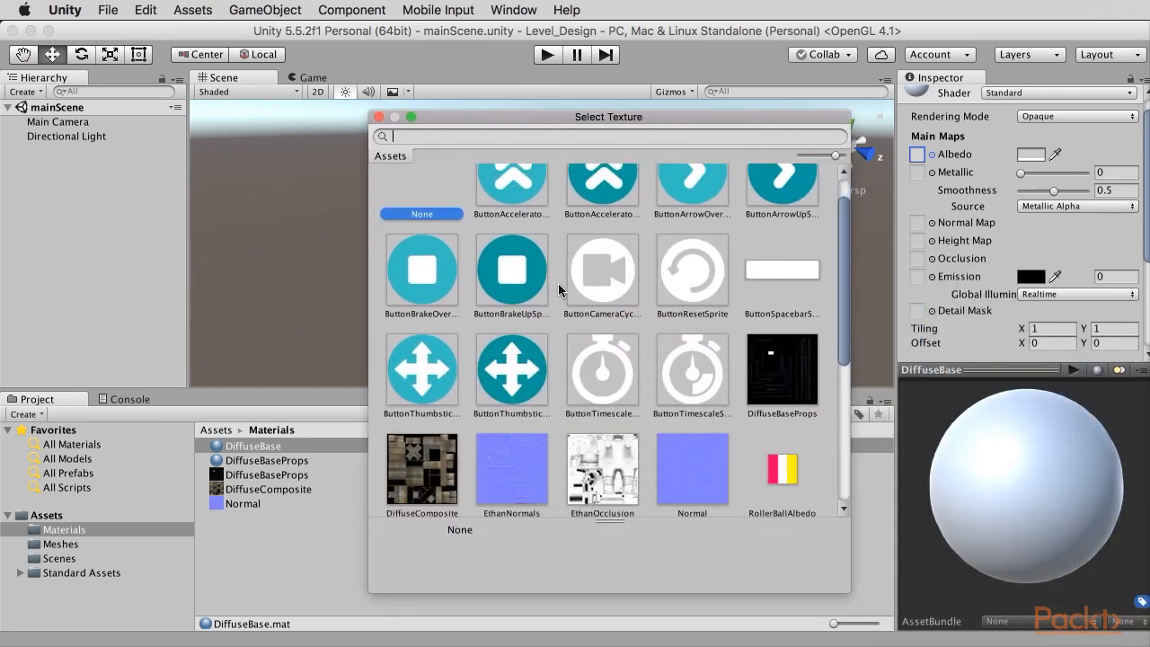
pyautogui.scroll(-2, 558, 289)
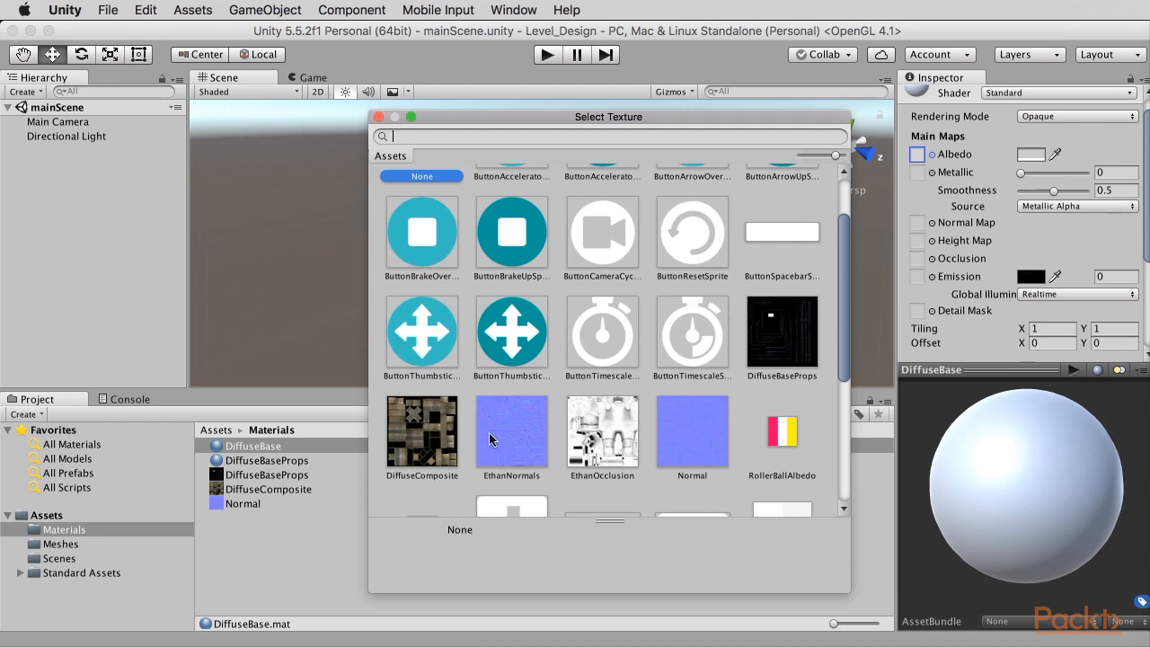
pyautogui.scroll(-10, 440, 444)
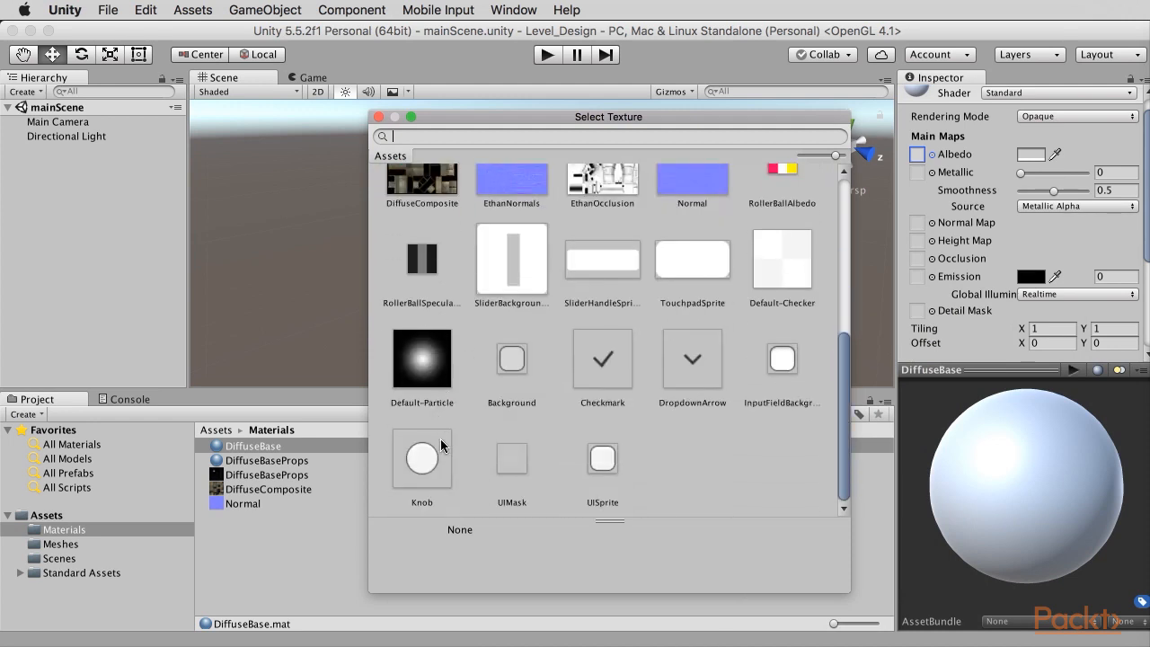
pyautogui.scroll(7, 440, 444)
pyautogui.scroll(2, 449, 436)
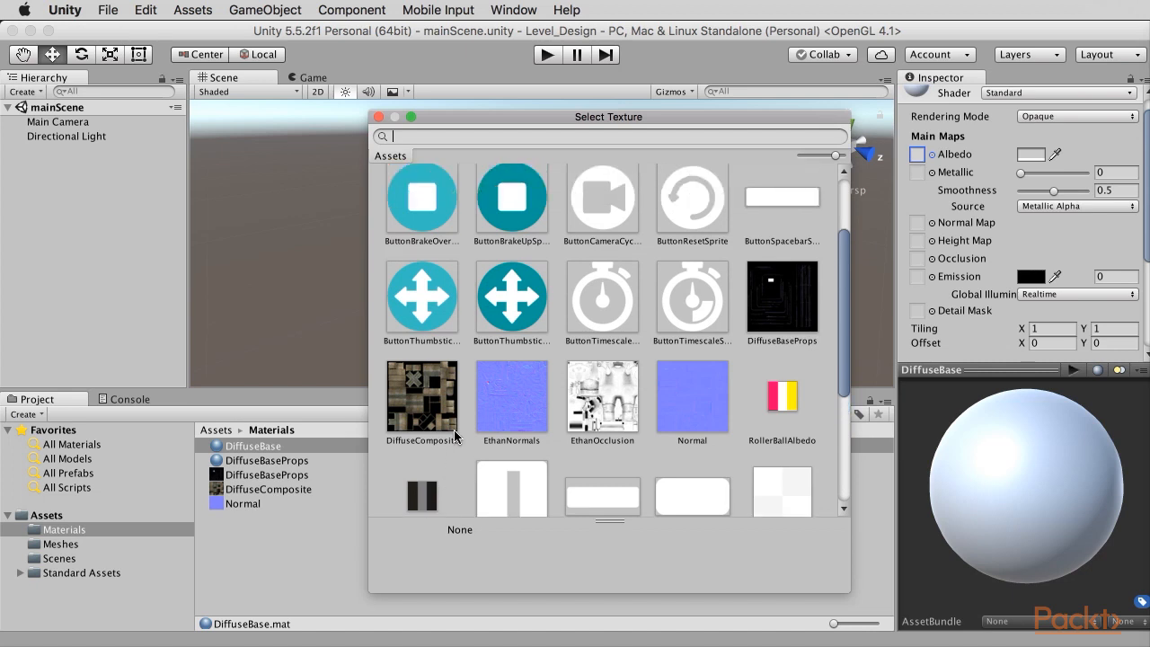
pyautogui.click(420, 399)
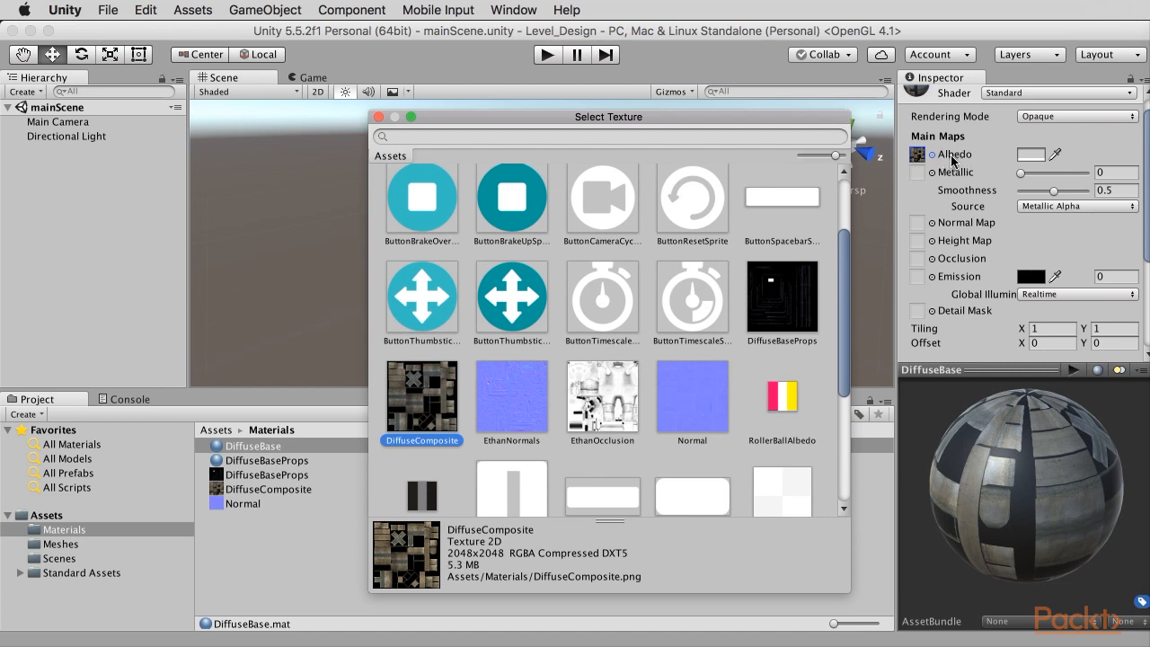
pyautogui.click(378, 116)
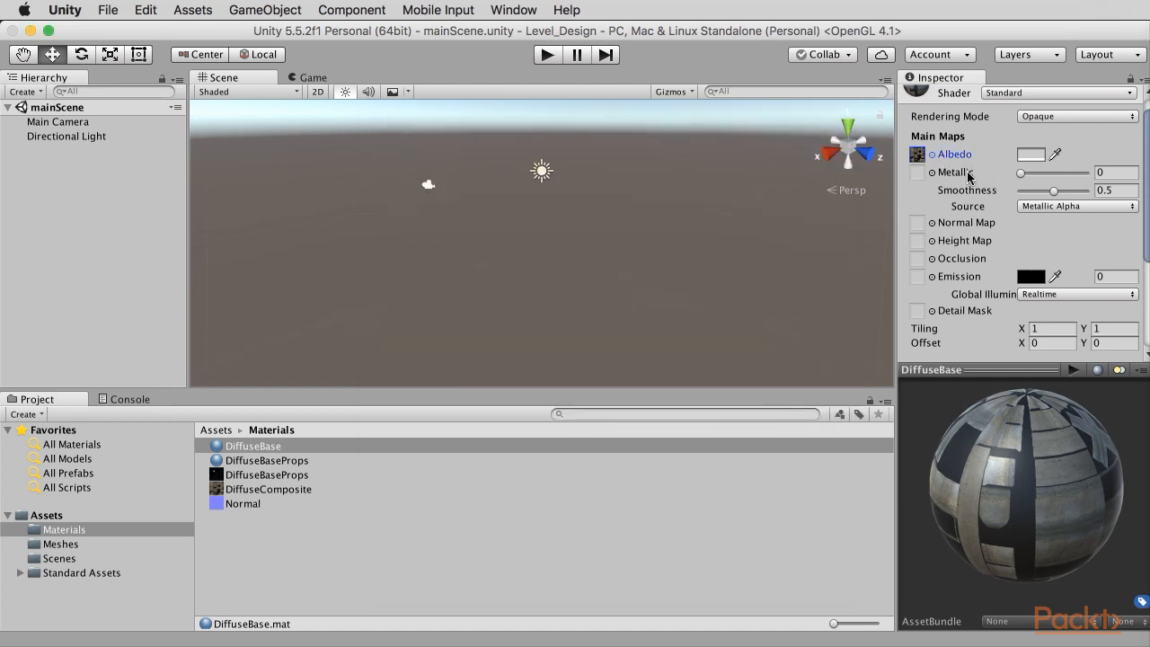
# Assign the Normal texture as the Normal Map of the DiffuseBase material
pyautogui.click(932, 223)
pyautogui.scroll(-5, 727, 346)
pyautogui.click(694, 284)
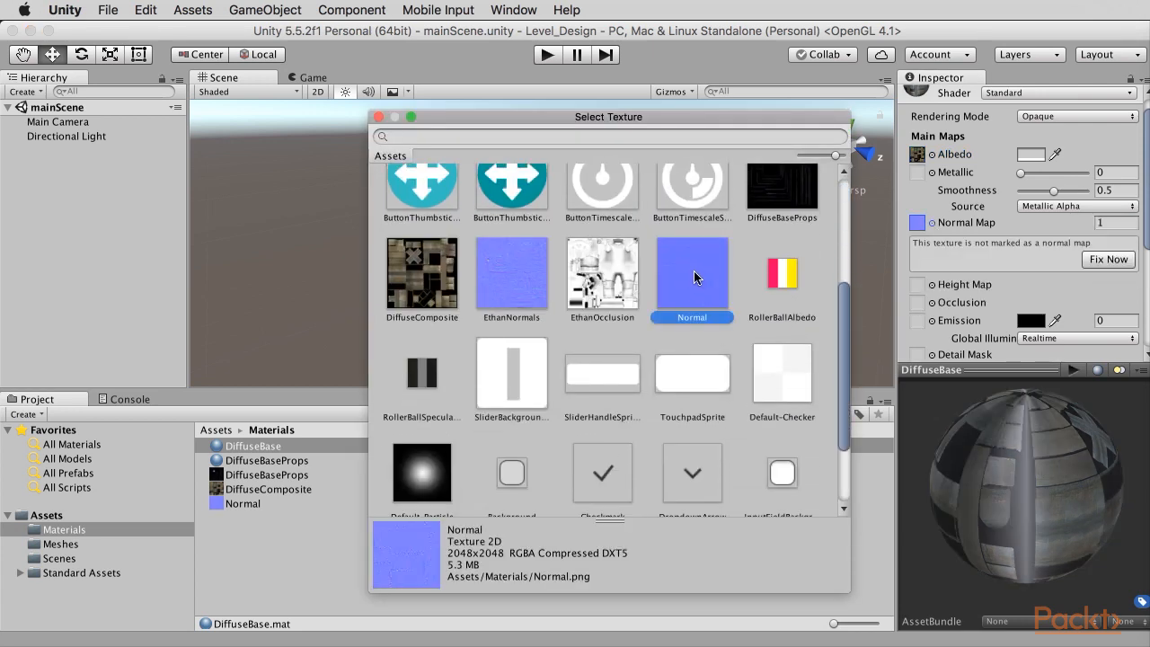
pyautogui.click(378, 116)
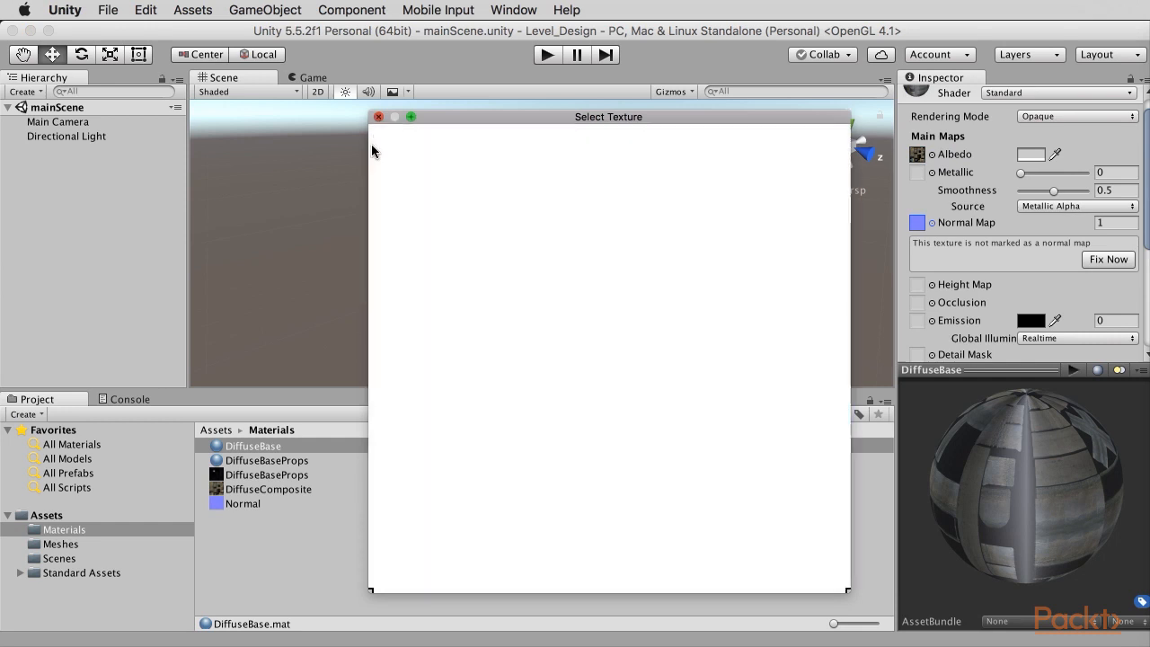
# Change the Normal texture's type to Normal map, apply it, and check the DiffuseBase material preview
pyautogui.click(248, 505)
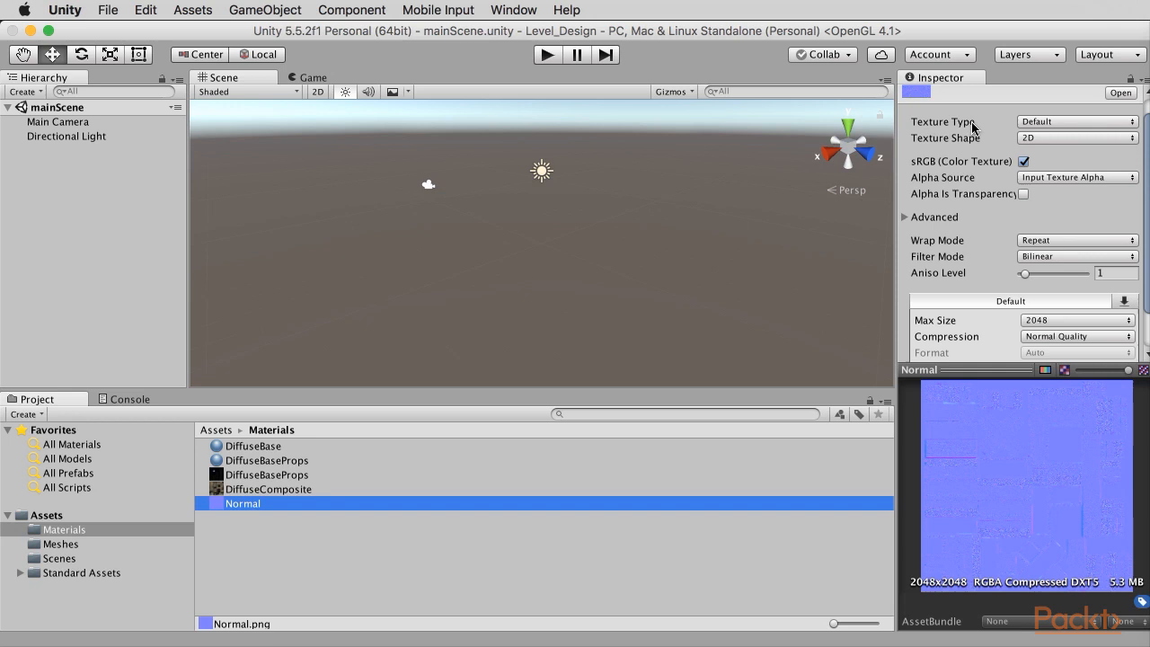
pyautogui.click(1033, 123)
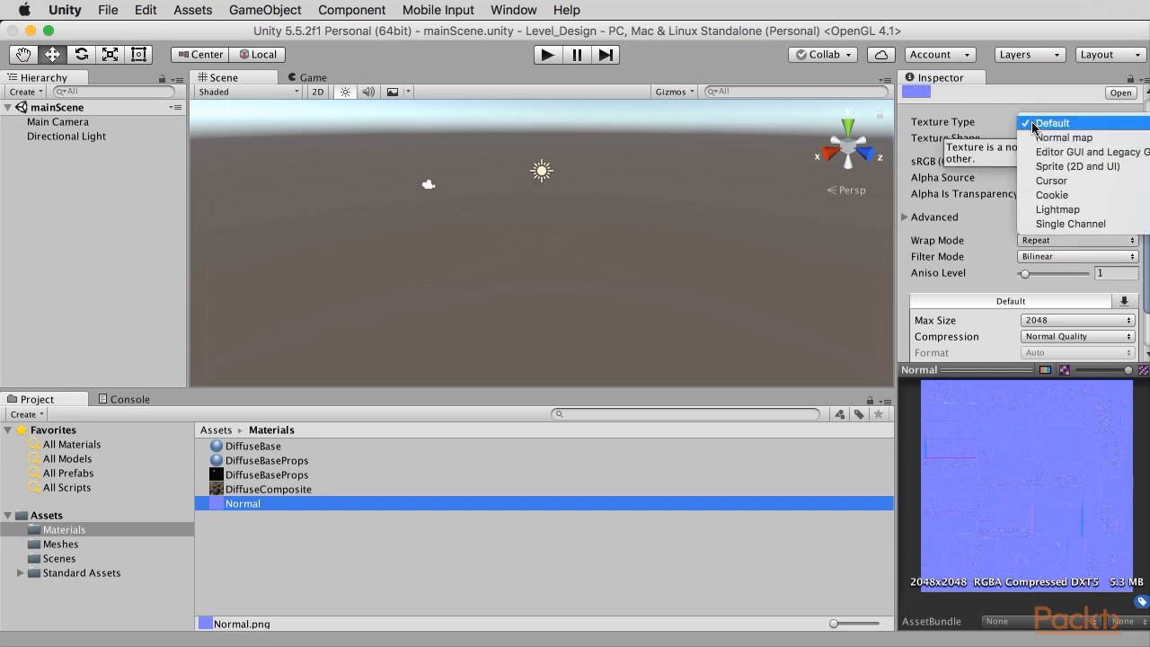
pyautogui.click(1084, 136)
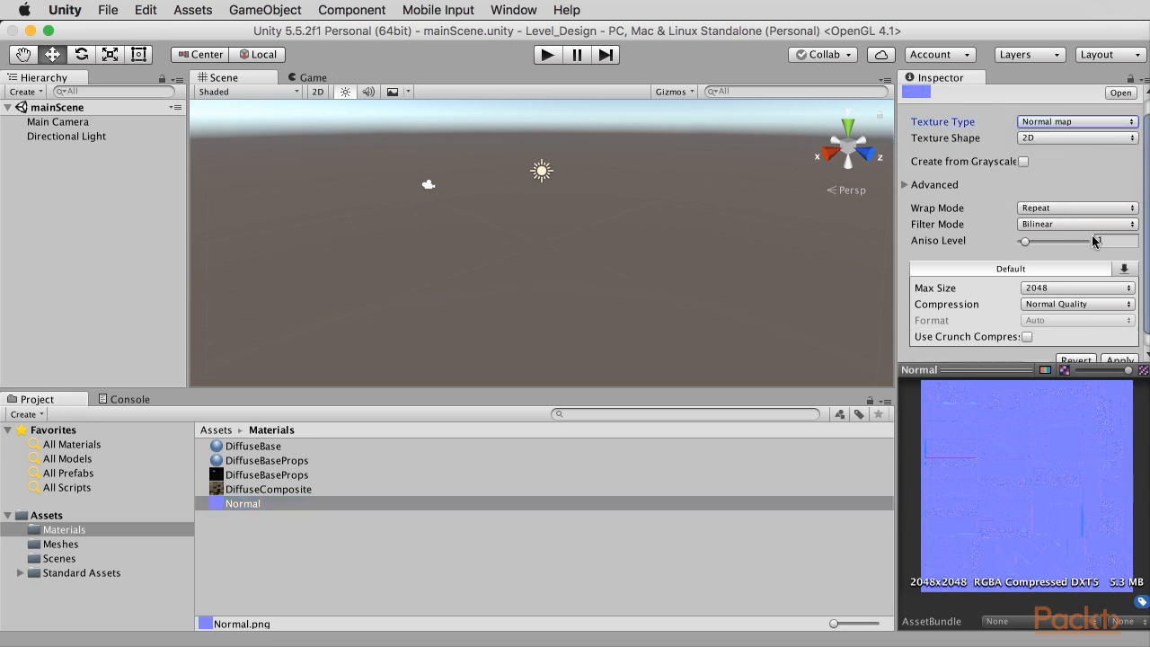
pyautogui.scroll(-1, 1095, 260)
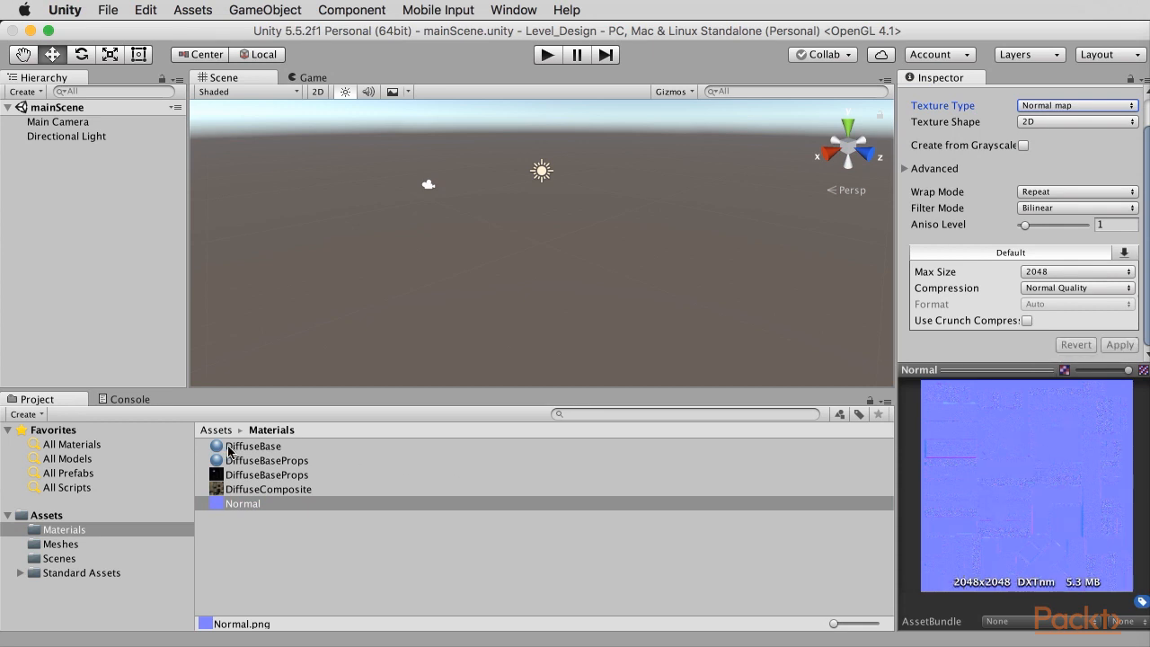
pyautogui.click(263, 449)
pyautogui.moveTo(1029, 509); pyautogui.dragTo(969, 543)
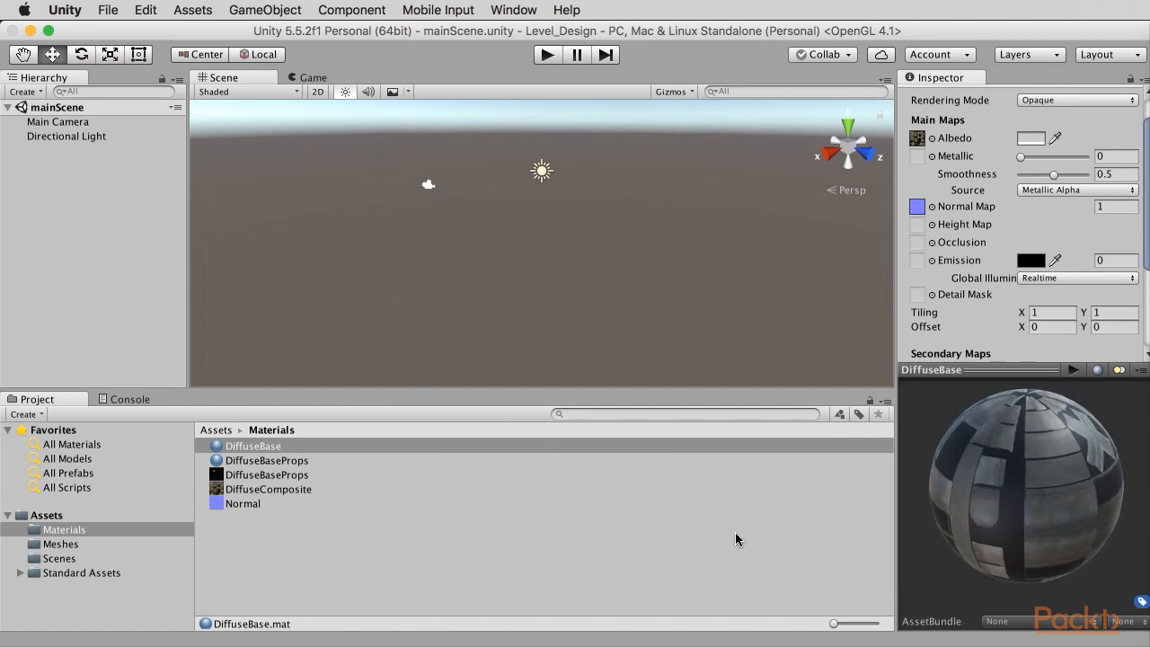
# Preview the section_Cross mesh from the Meshes folder and place it in the scene
pyautogui.click(59, 544)
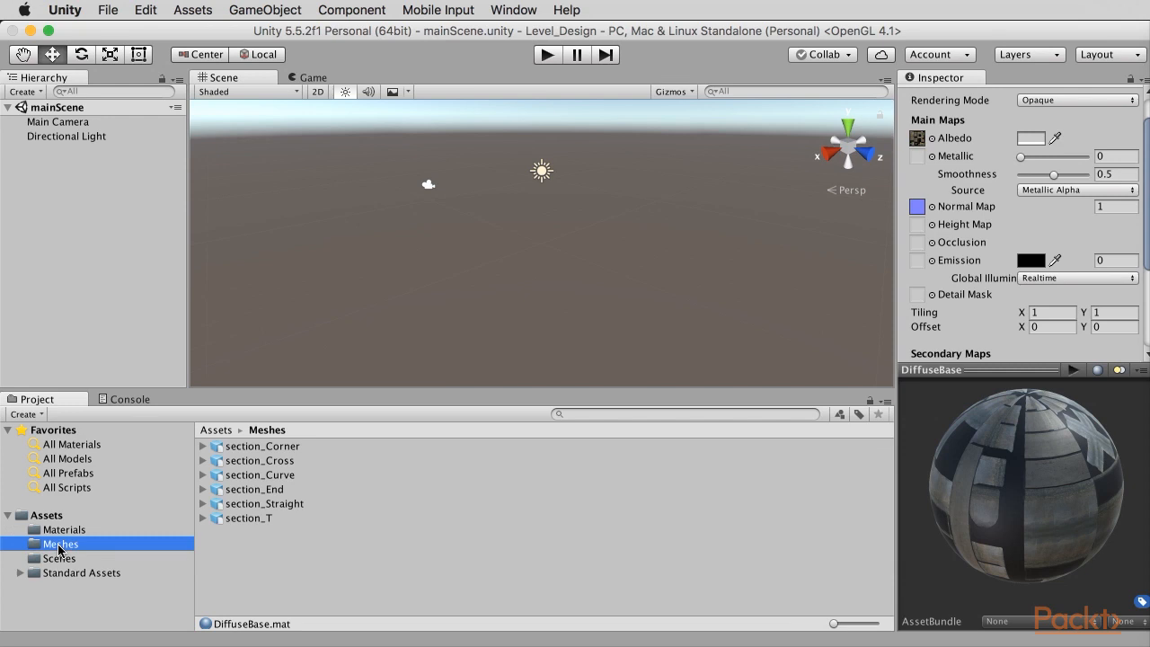
pyautogui.click(293, 463)
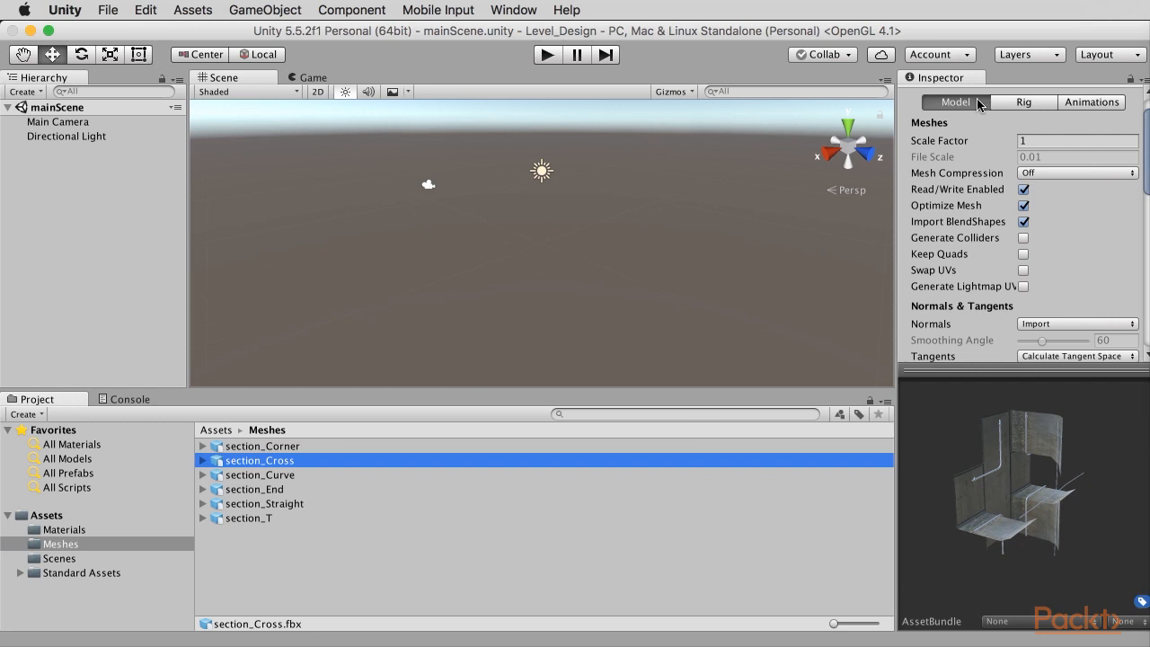
pyautogui.moveTo(1080, 539); pyautogui.dragTo(1024, 532)
pyautogui.moveTo(272, 462); pyautogui.dragTo(605, 301)
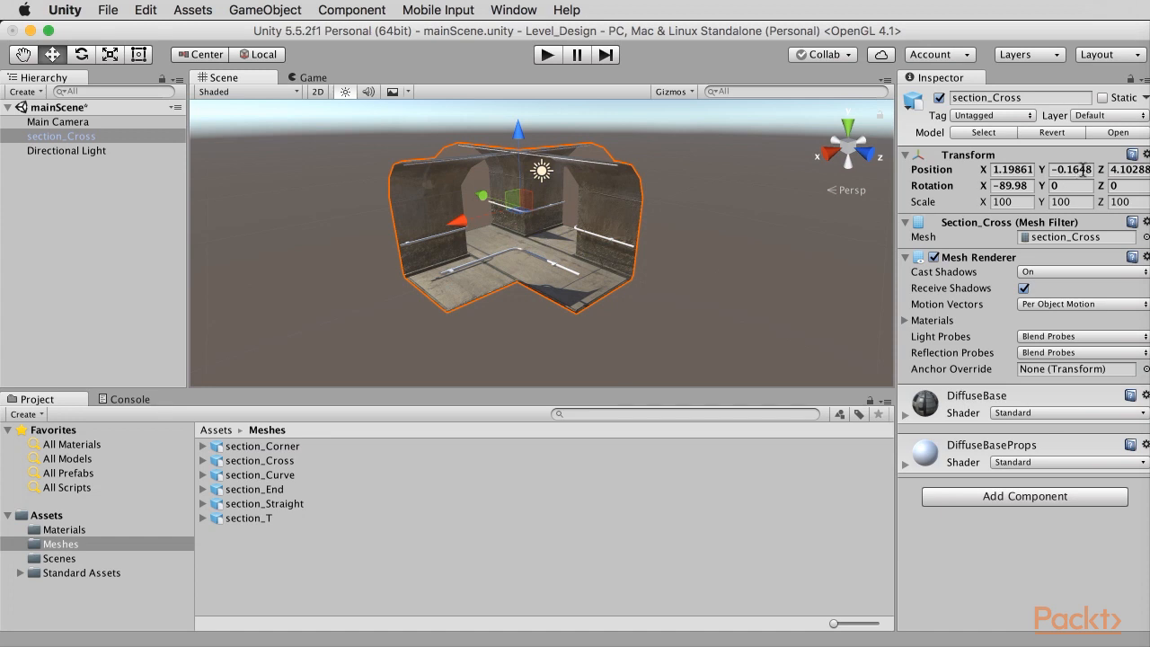
# Set the section_Cross object's position to X 0, Y 0, Z 0
pyautogui.click(1021, 169)
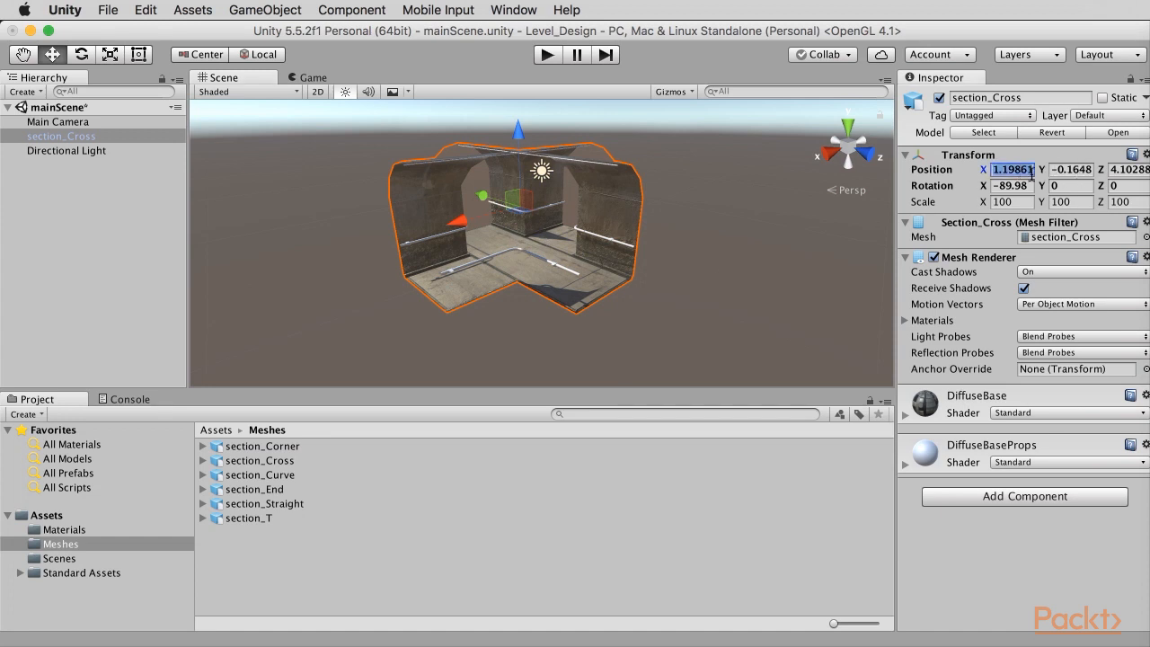
pyautogui.write('0')
pyautogui.press('Tab')
pyautogui.write('0')
pyautogui.press('Tab')
pyautogui.write('0')
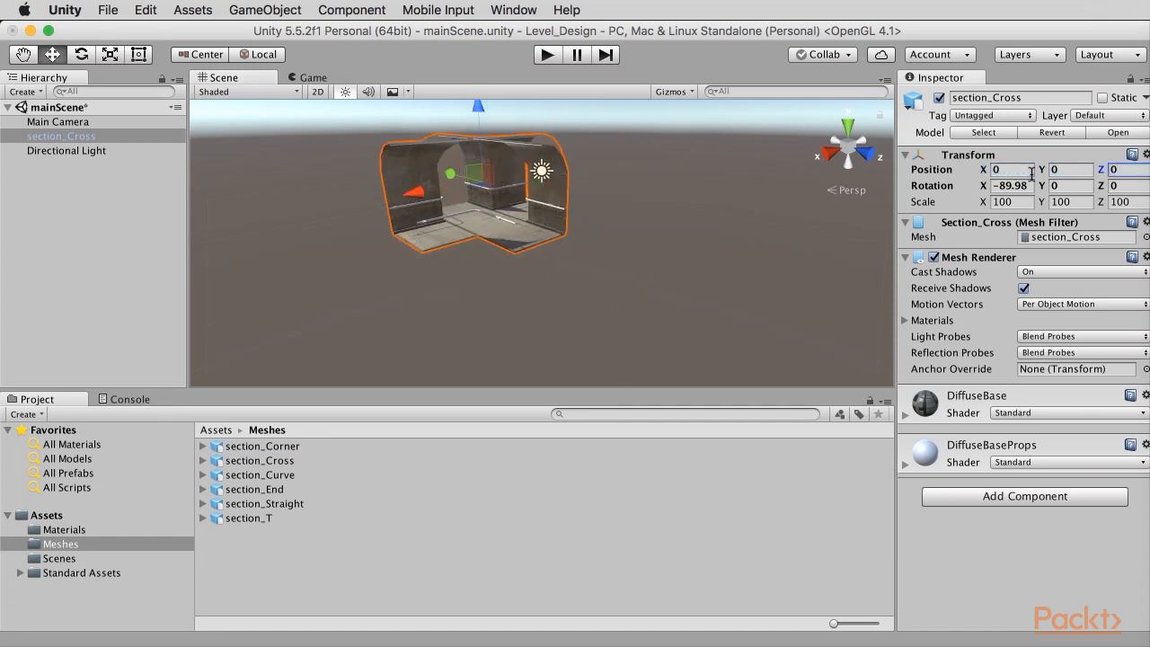
# Examine the textured section_Cross piece in the scene from several angles and close up
pyautogui.scroll(-3, 338, 285)
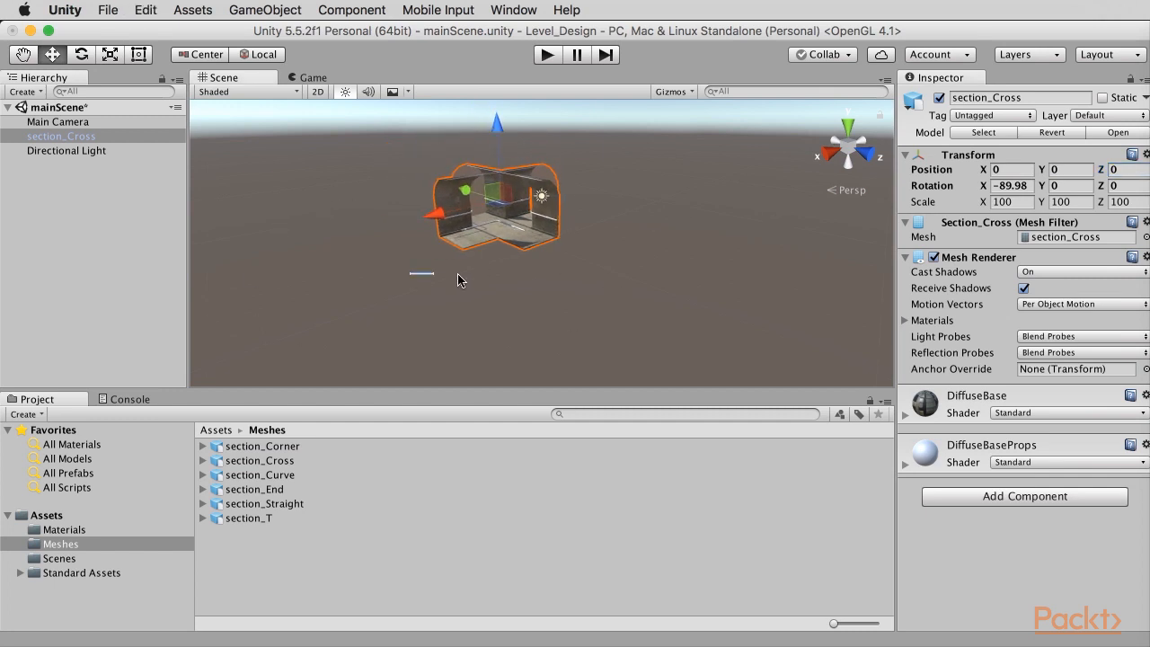
pyautogui.keyDown('alt'); pyautogui.moveTo(512, 278); pyautogui.dragTo(473, 244); pyautogui.keyUp('alt')
pyautogui.keyDown('alt'); pyautogui.moveTo(472, 244); pyautogui.dragTo(862, 310, button='right'); pyautogui.keyUp('alt')
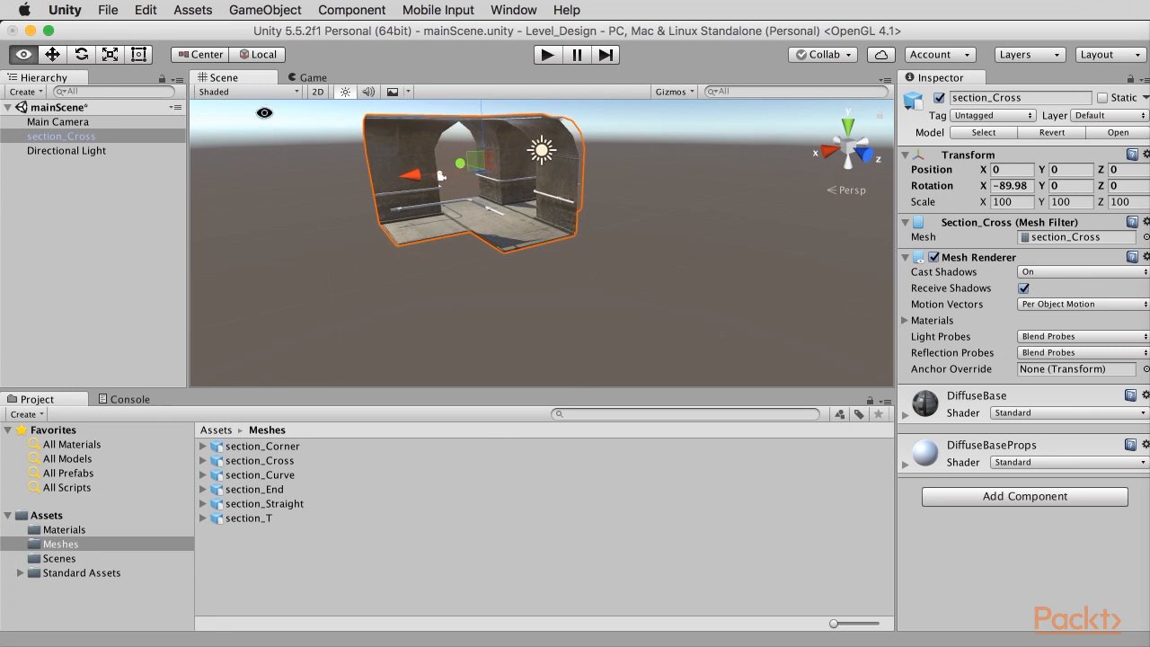
pyautogui.moveTo(463, 194); pyautogui.dragTo(554, 249)
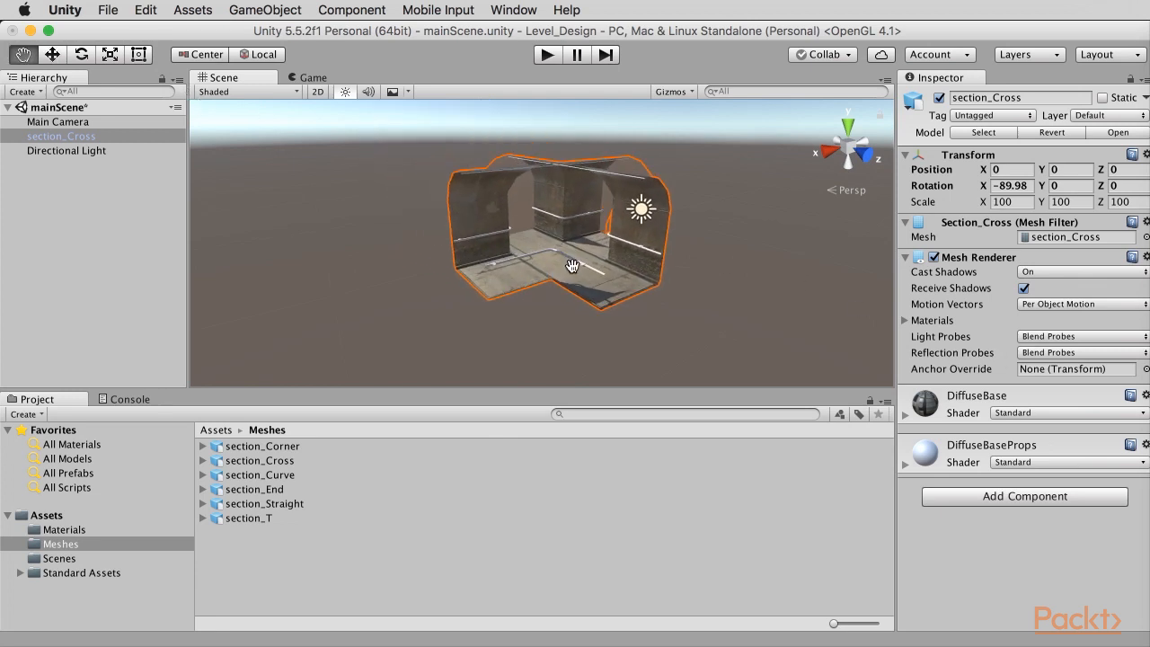
pyautogui.scroll(5, 573, 268)
pyautogui.moveTo(575, 265); pyautogui.dragTo(277, 219, button='right')
pyautogui.keyDown('alt'); pyautogui.moveTo(763, 327); pyautogui.dragTo(586, 221); pyautogui.keyUp('alt')
pyautogui.press('f')
pyautogui.scroll(5, 608, 274)
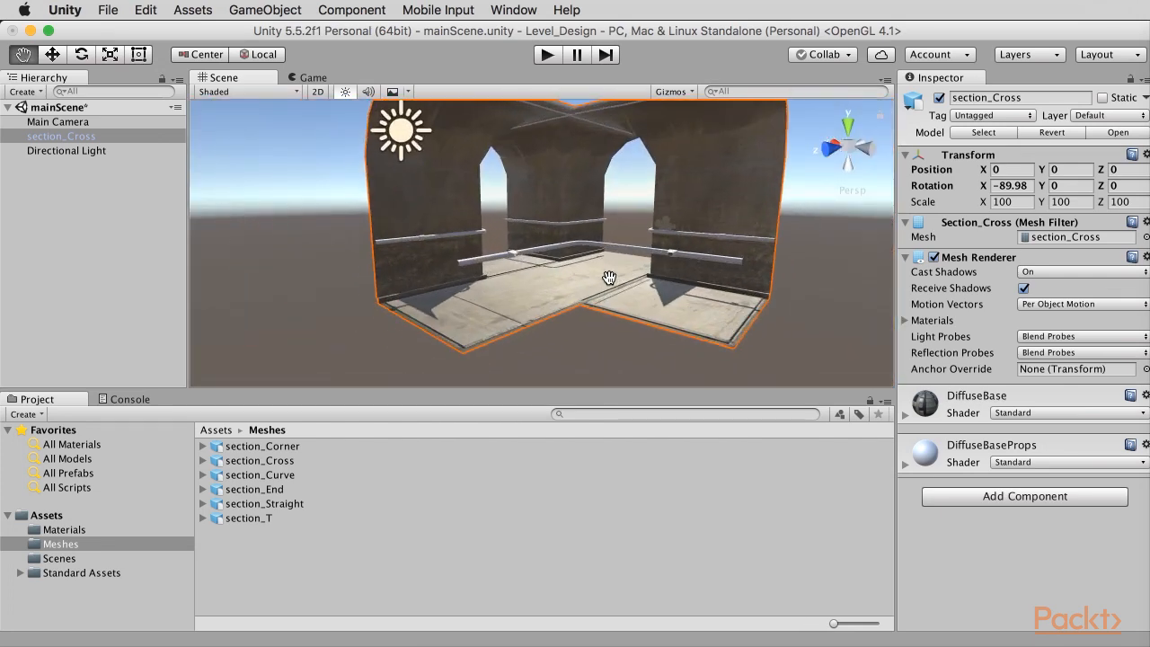
pyautogui.scroll(1, 608, 258)
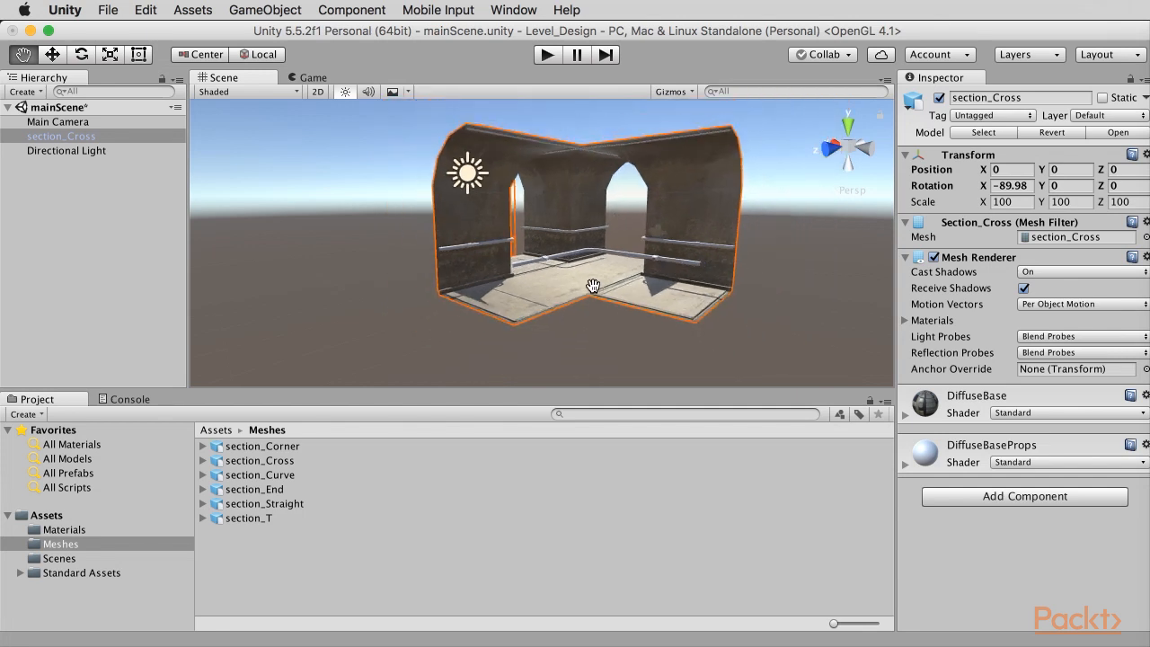
# Place the section_Corner and section_Curve meshes in the scene on either side of section_Cross
pyautogui.scroll(-6, 585, 293)
pyautogui.keyDown('alt'); pyautogui.moveTo(528, 292); pyautogui.dragTo(499, 330); pyautogui.keyUp('alt')
pyautogui.moveTo(294, 447); pyautogui.dragTo(696, 313)
pyautogui.scroll(-5, 683, 320)
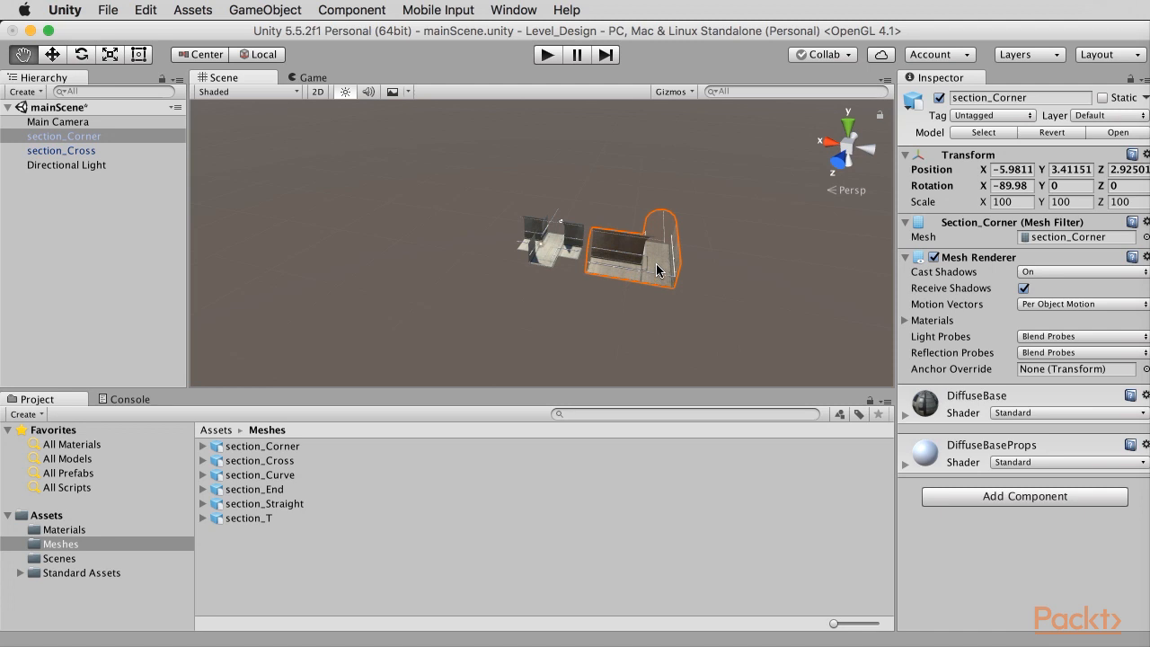
pyautogui.moveTo(289, 481); pyautogui.dragTo(385, 306)
pyautogui.scroll(-3, 384, 245)
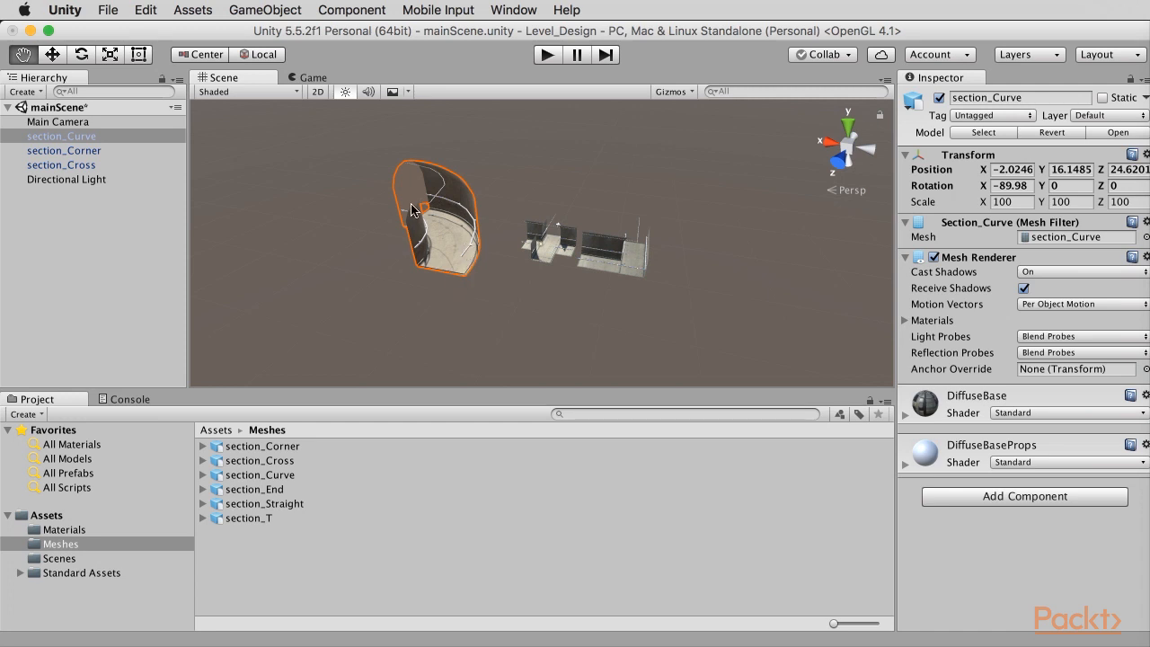
# Add the section_Straight, section_T and section_End meshes to the scene near the other sections
pyautogui.moveTo(292, 509); pyautogui.dragTo(739, 306)
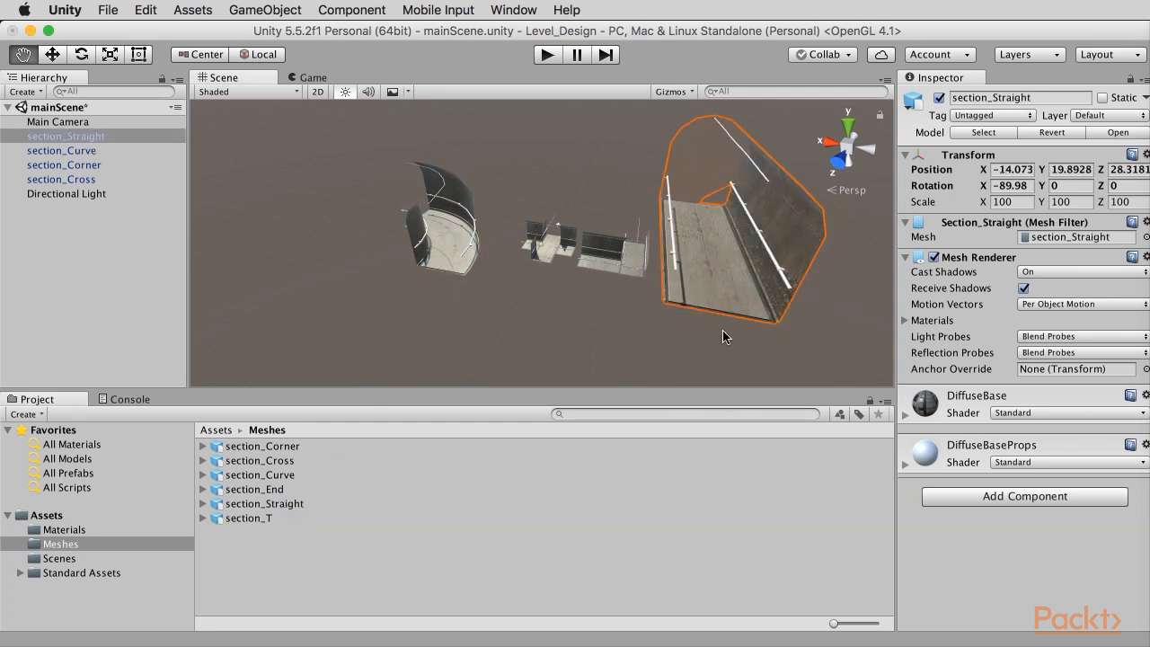
pyautogui.moveTo(264, 519); pyautogui.dragTo(544, 255)
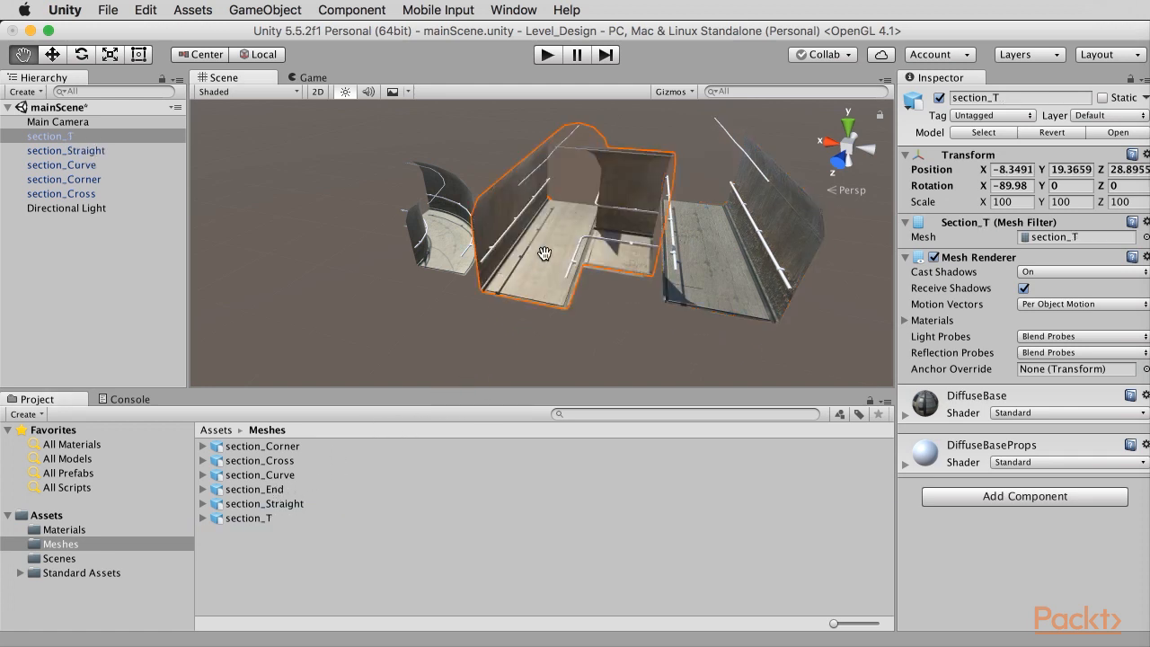
pyautogui.scroll(-3, 564, 256)
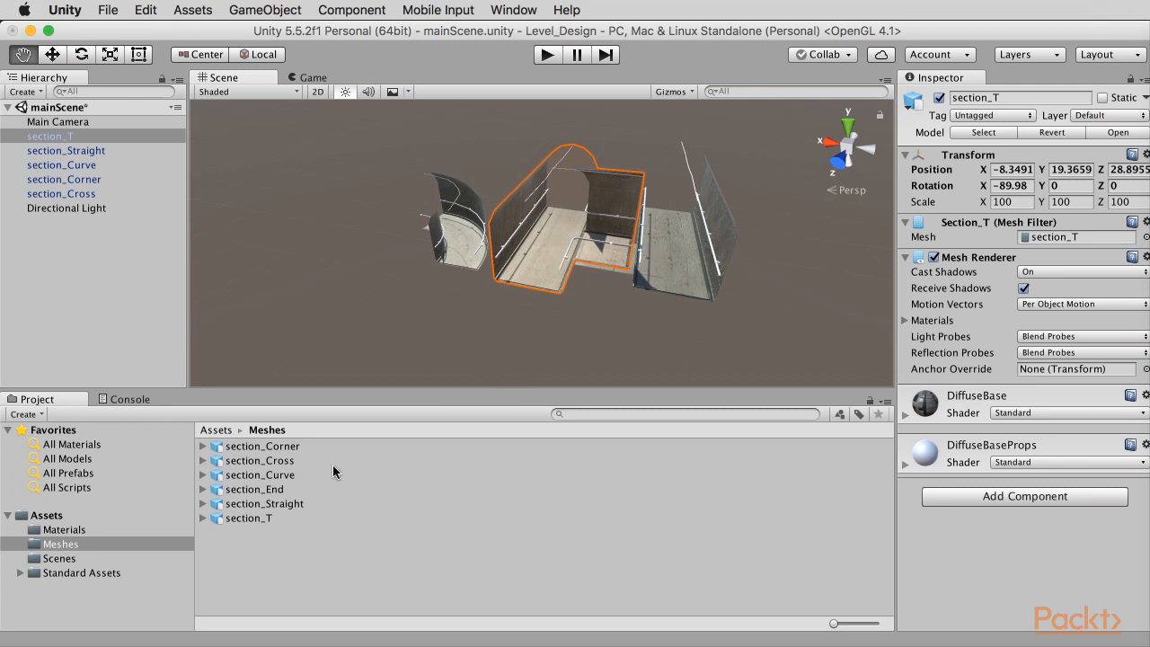
pyautogui.moveTo(256, 493); pyautogui.dragTo(413, 301)
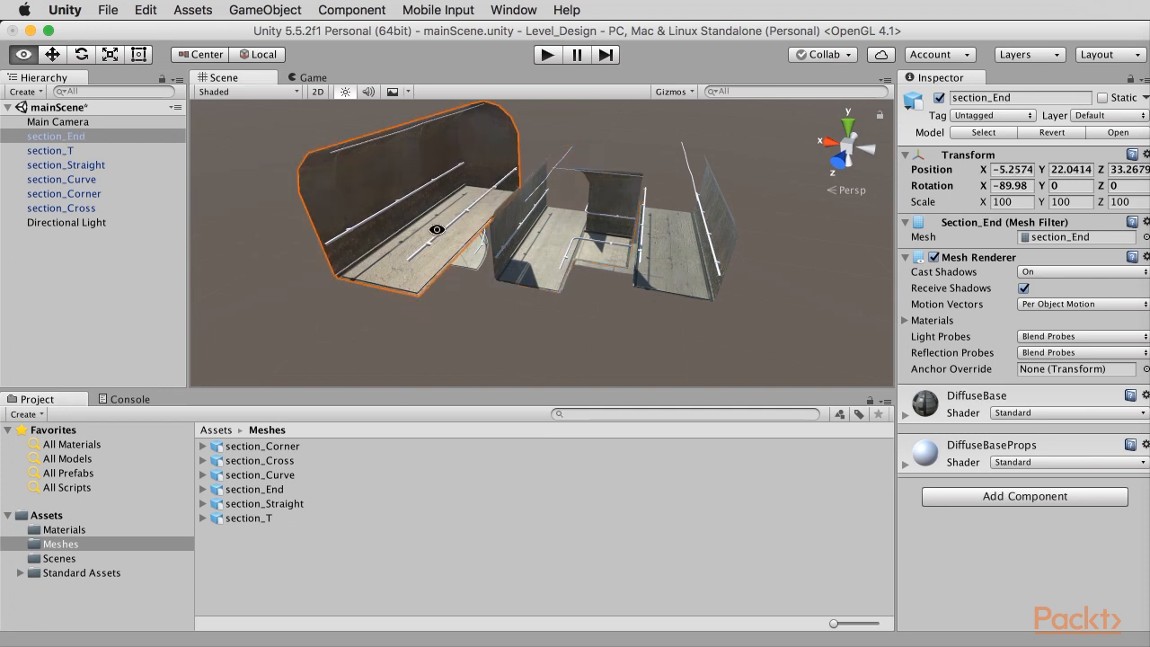
pyautogui.keyDown('alt'); pyautogui.moveTo(436, 229); pyautogui.dragTo(500, 203); pyautogui.keyUp('alt')
pyautogui.press('f')
pyautogui.keyDown('alt'); pyautogui.moveTo(566, 174); pyautogui.dragTo(558, 269); pyautogui.keyUp('alt')
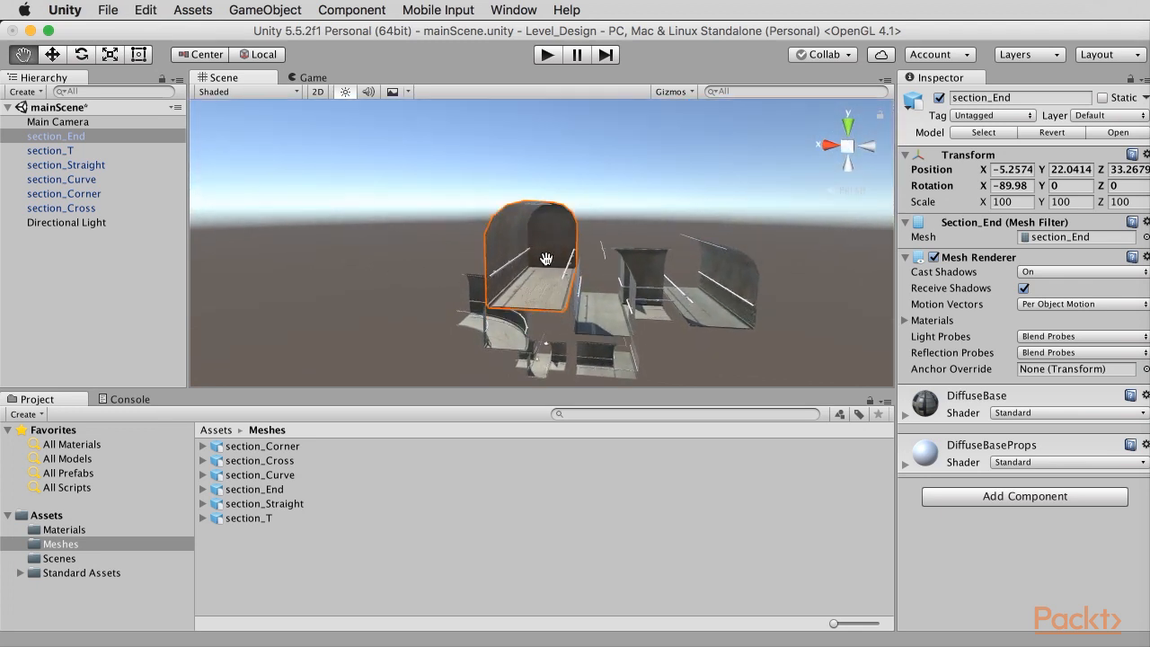
pyautogui.keyDown('alt'); pyautogui.moveTo(437, 246); pyautogui.dragTo(618, 260); pyautogui.keyUp('alt')
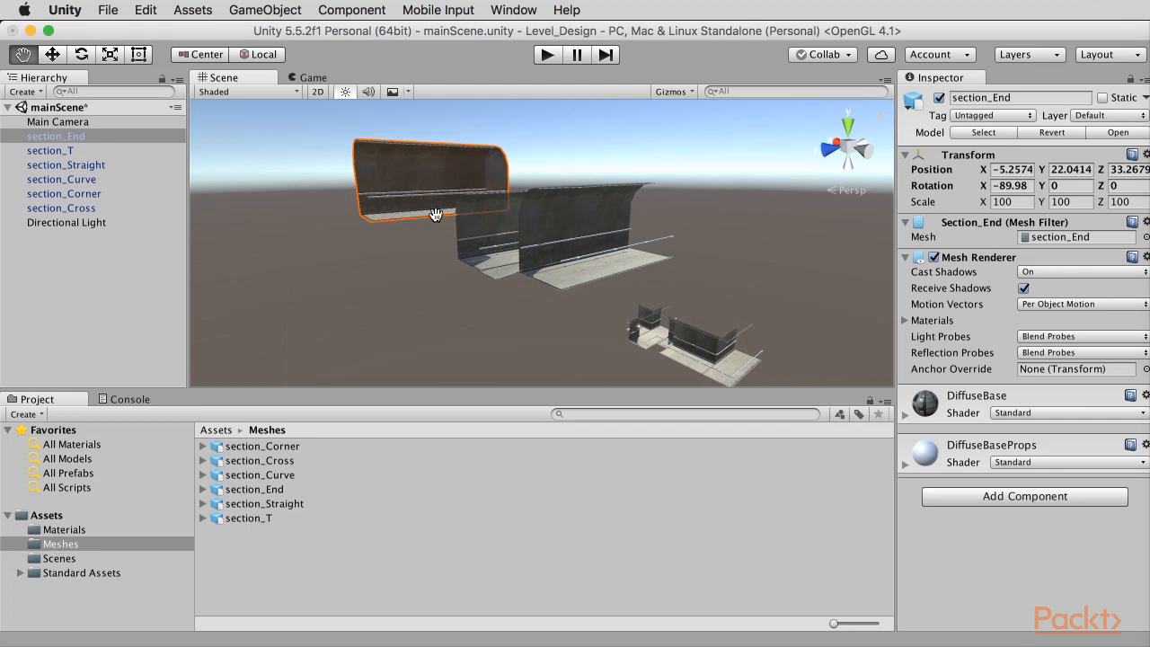